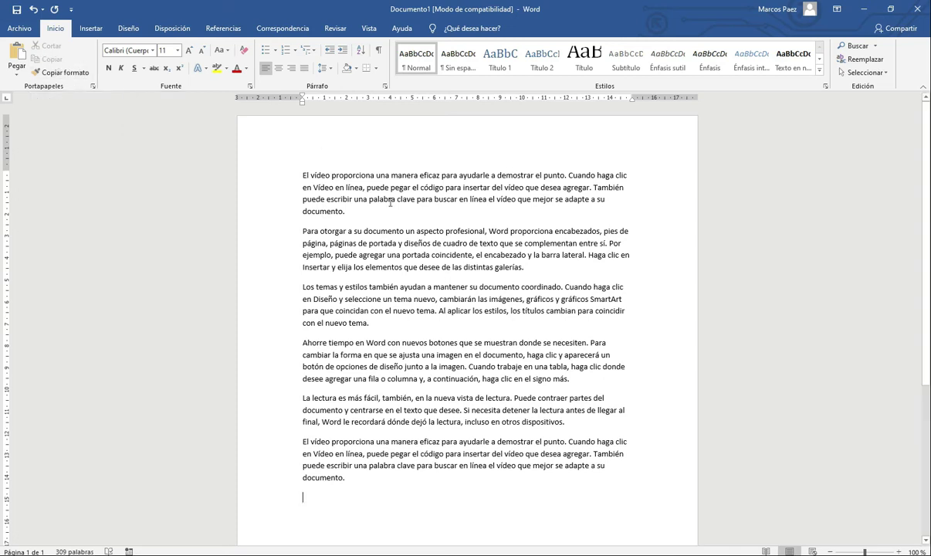
- Copy the first paragraph and paste it on the empty line at the end of the document
double_click(276, 176)
key(ctrl+c)
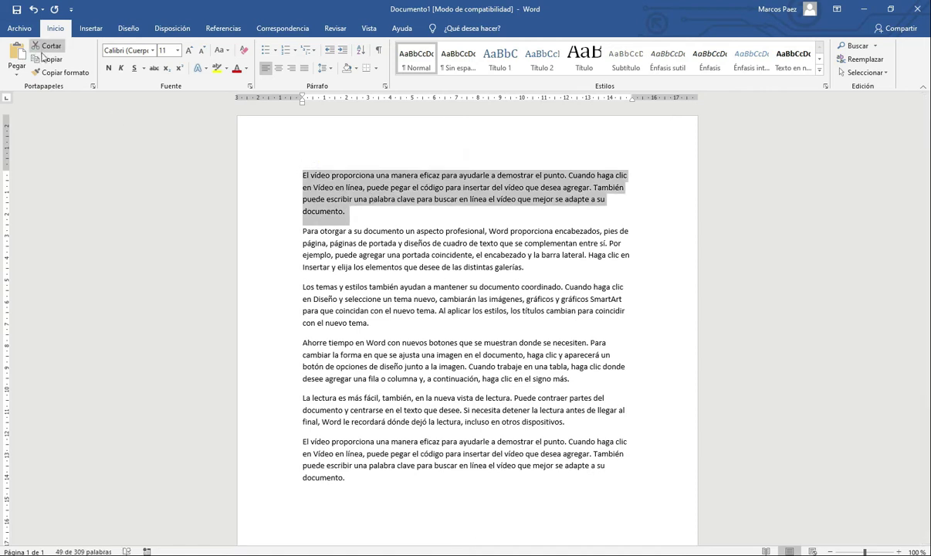
scroll(295, 420, down, 2)
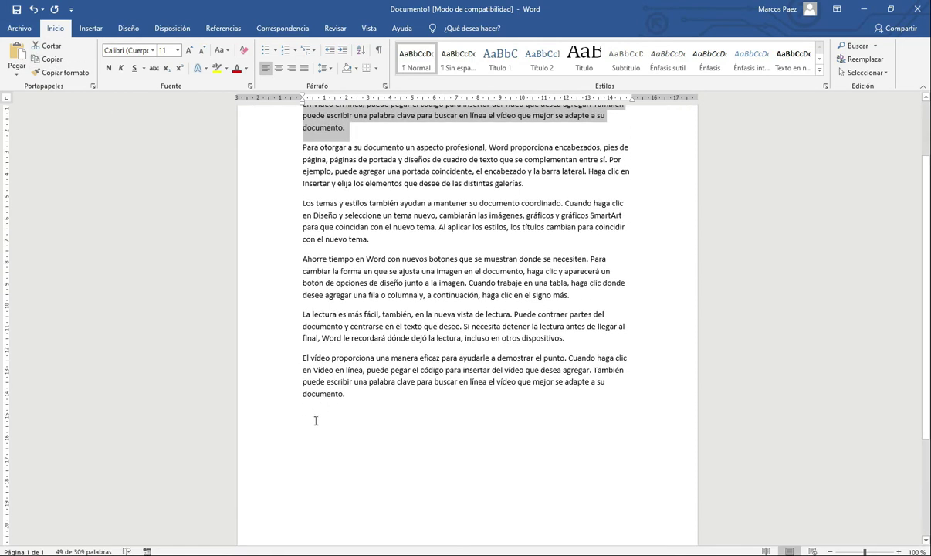
click(301, 419)
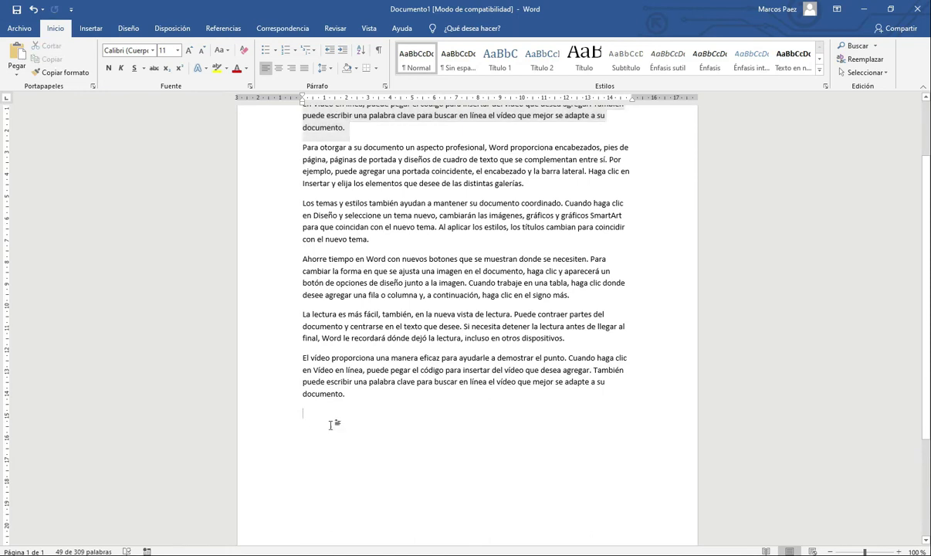
click(17, 60)
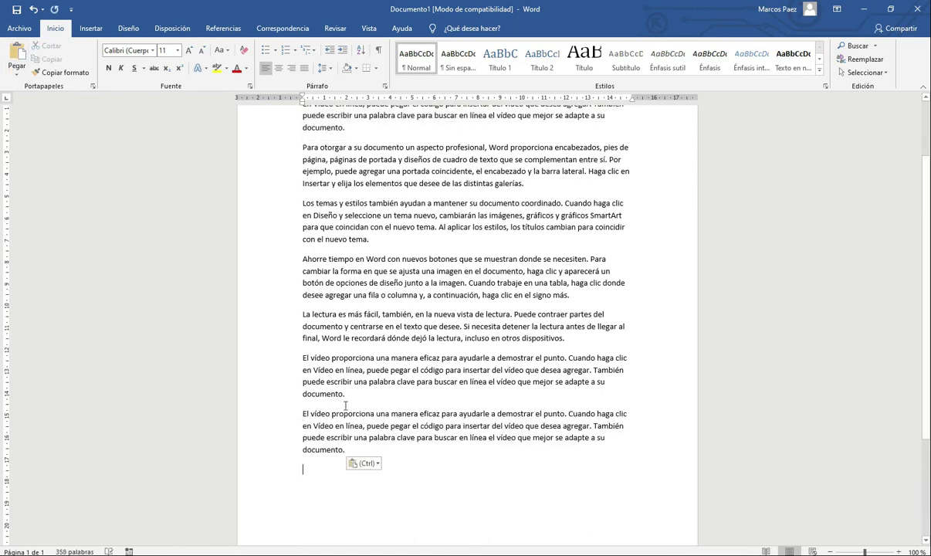
- Delete the pasted copy of the paragraph at the end of the document
scroll(345, 405, up, 2)
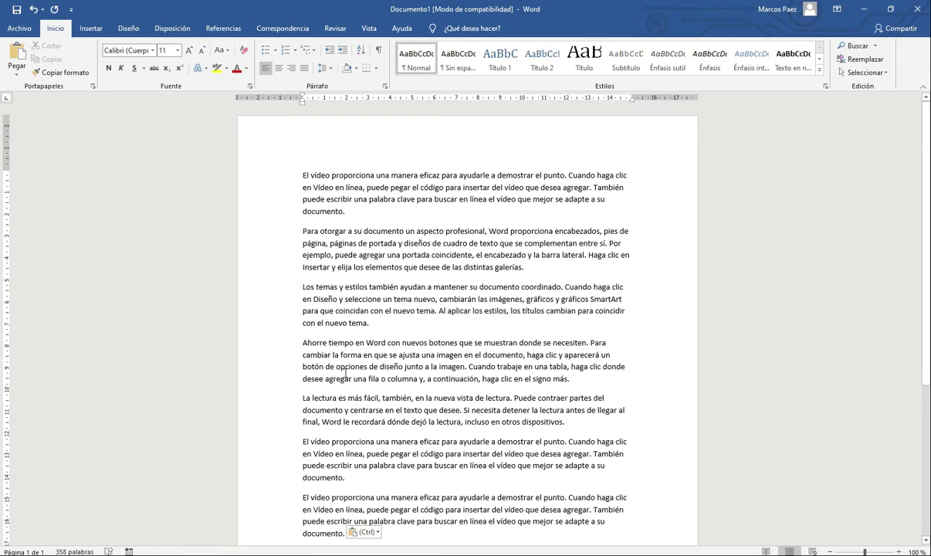
scroll(345, 376, down, 1)
shift+click(292, 476)
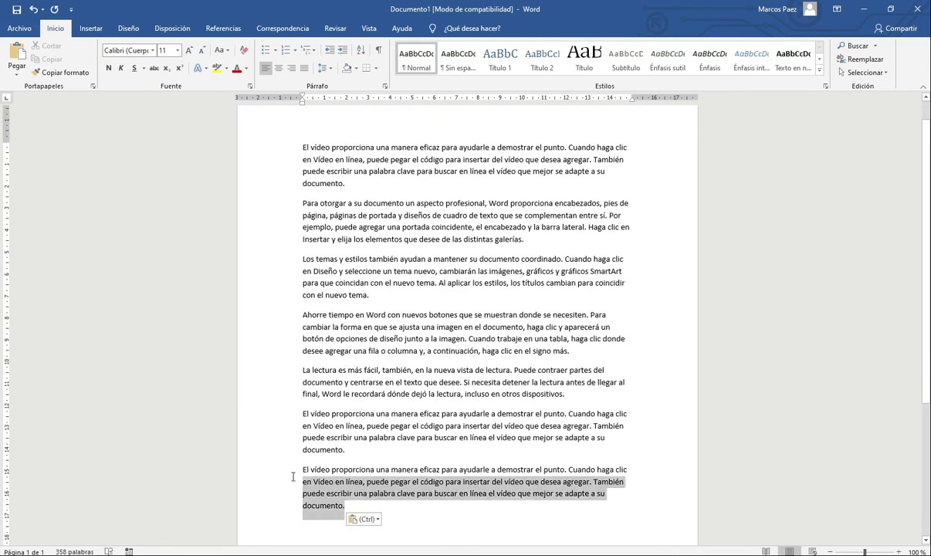
shift+click(293, 471)
key(Delete)
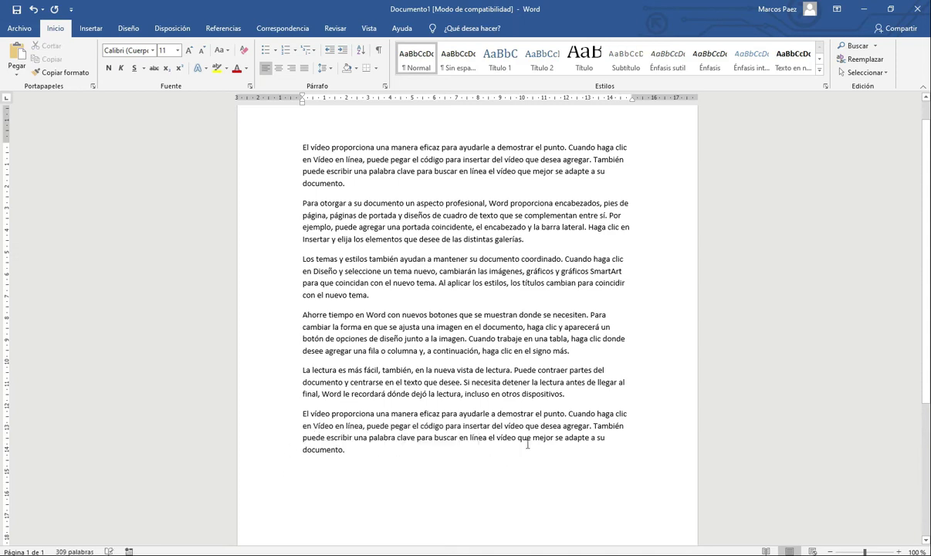
- Copy the first paragraph, paste it as a picture at the end of the document, and delete that picture
scroll(433, 265, up, 1)
drag(364, 211, 276, 166)
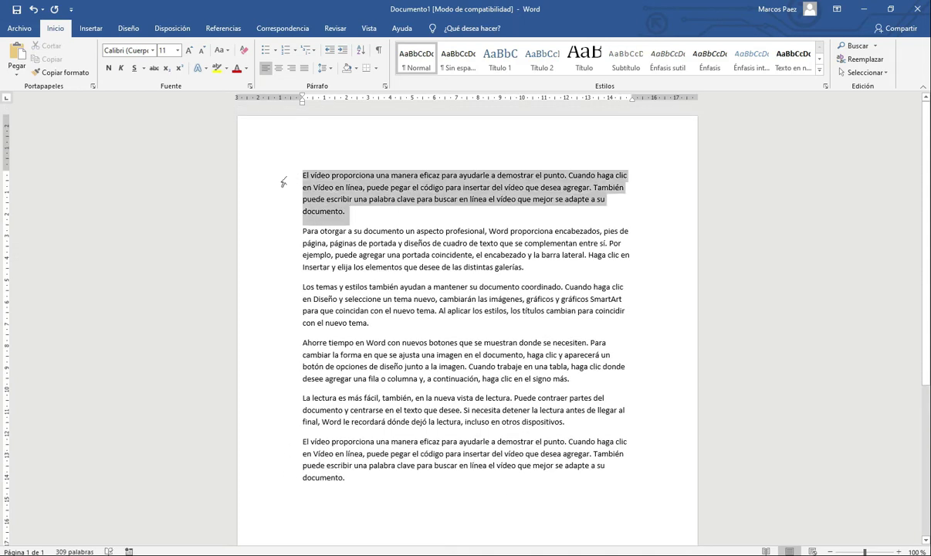
click(48, 59)
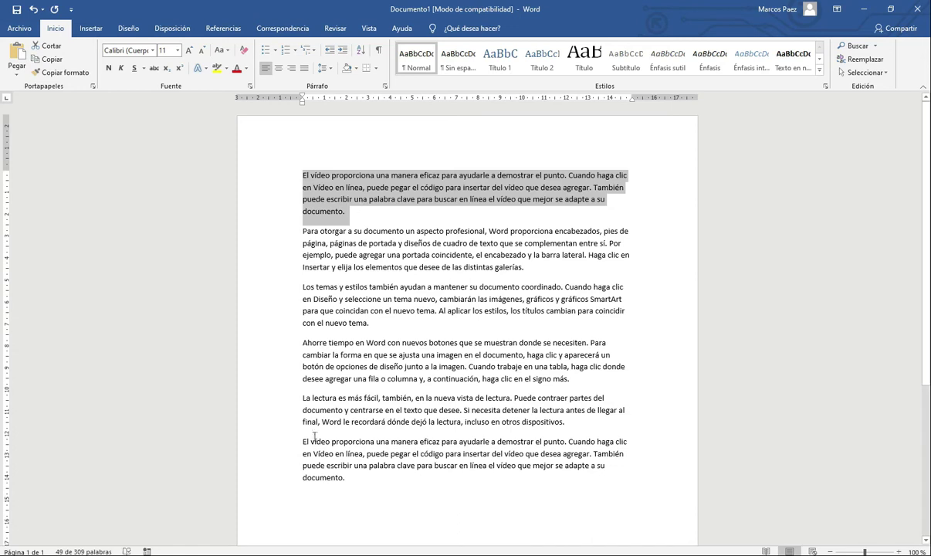
scroll(305, 463, down, 1)
click(302, 473)
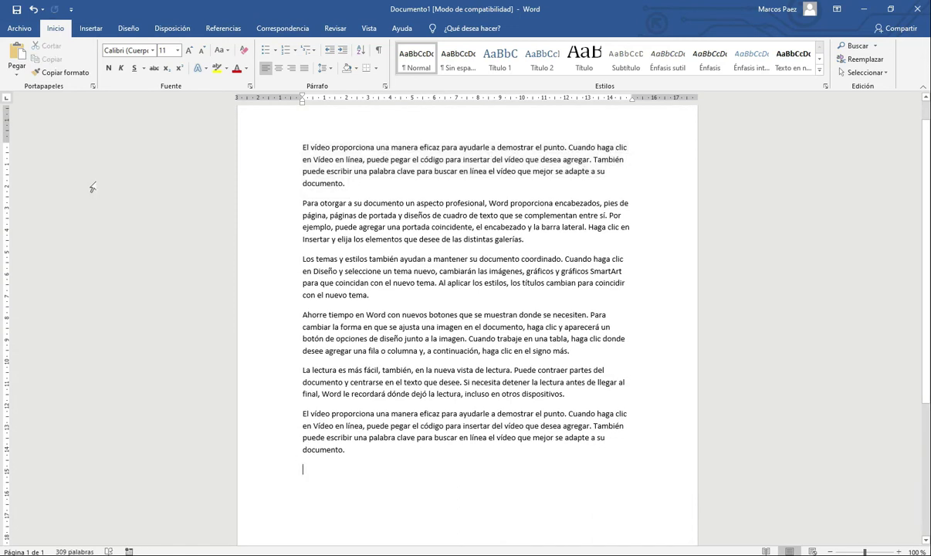
click(16, 78)
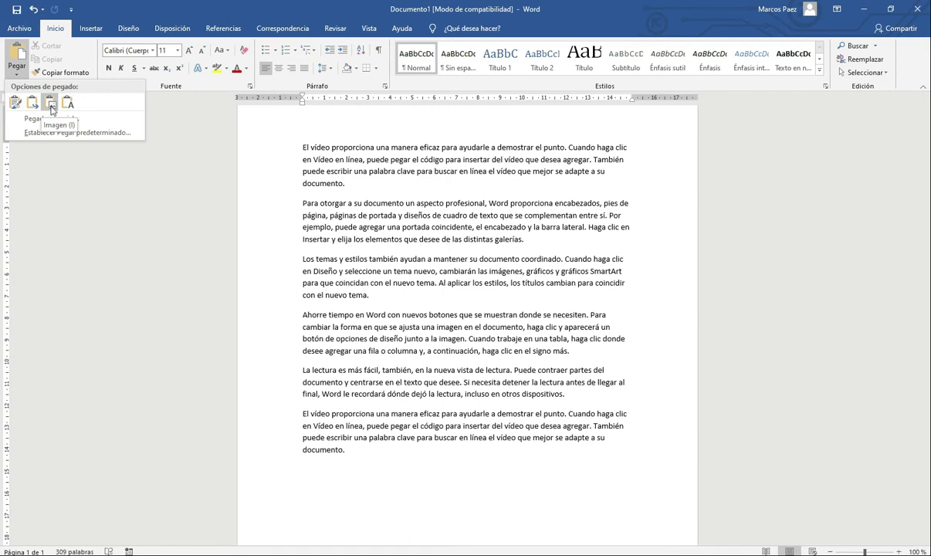
click(50, 107)
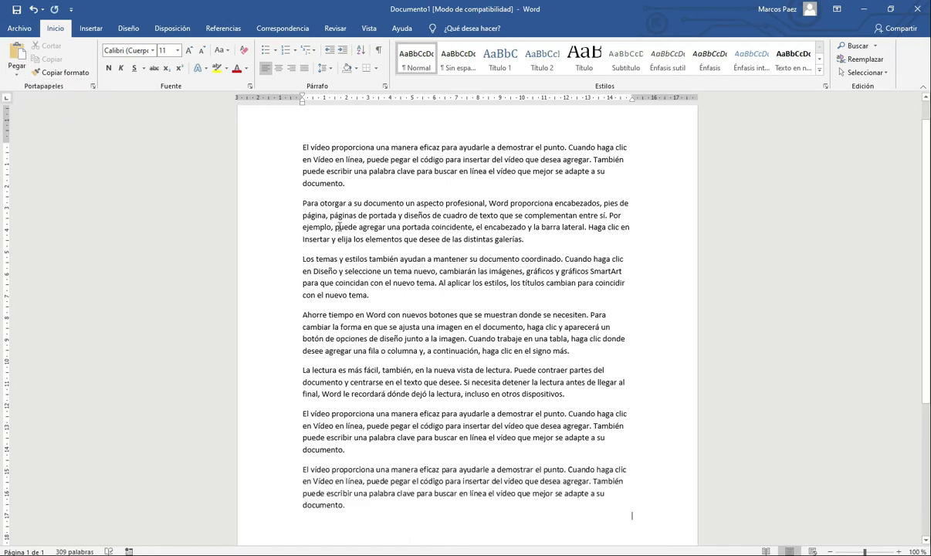
click(341, 471)
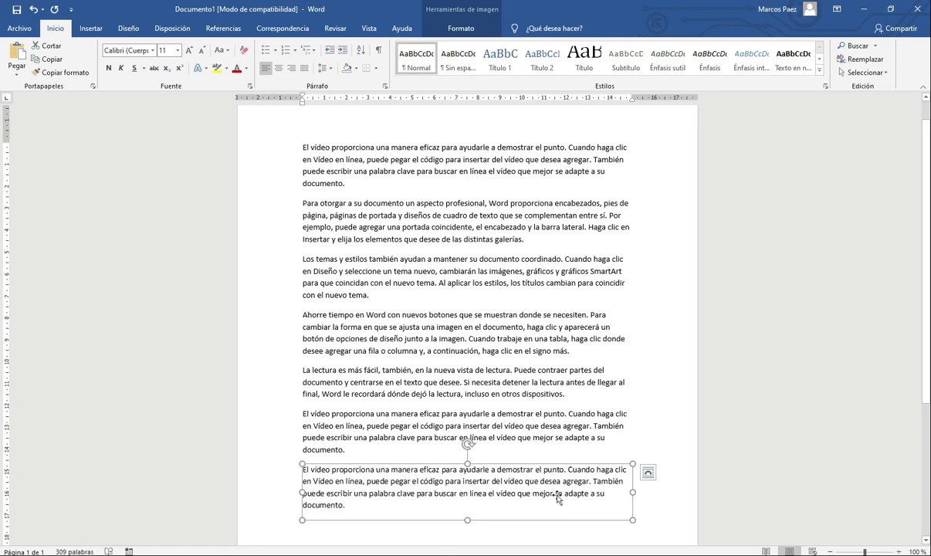
key(Delete)
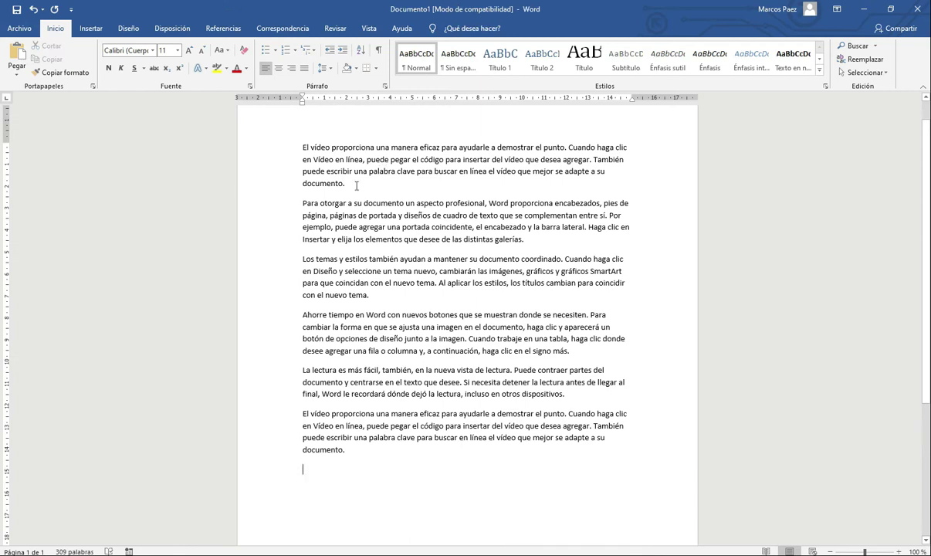
- Format the first paragraph as bold red text in Calibri, size 14
double_click(281, 143)
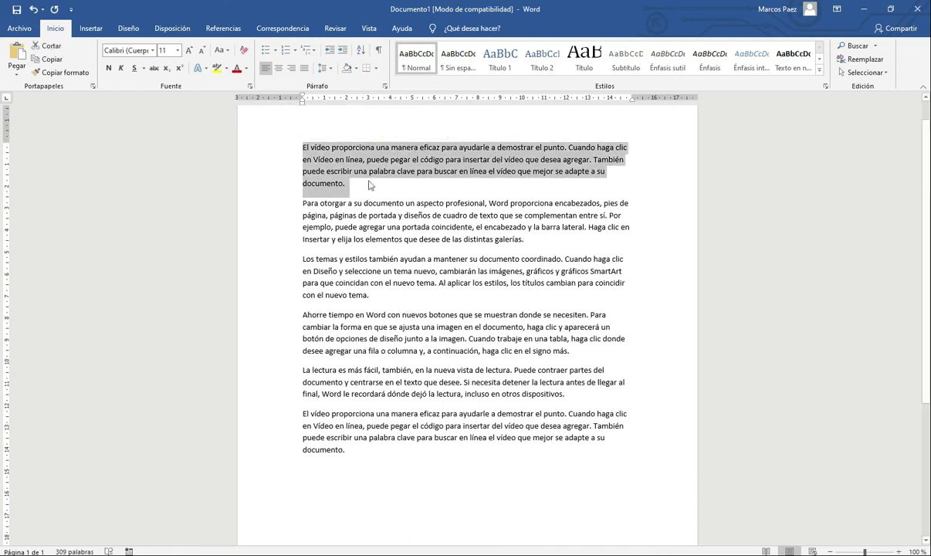
click(236, 68)
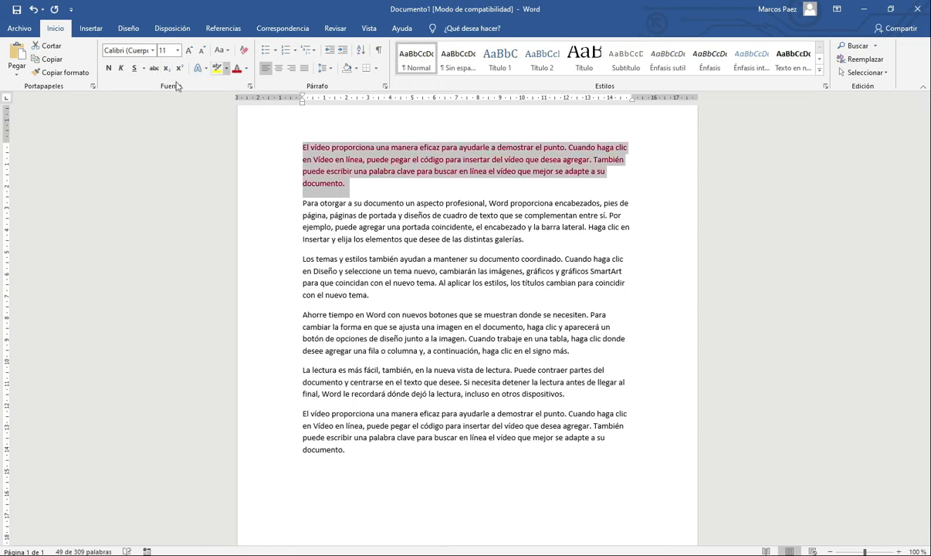
click(109, 68)
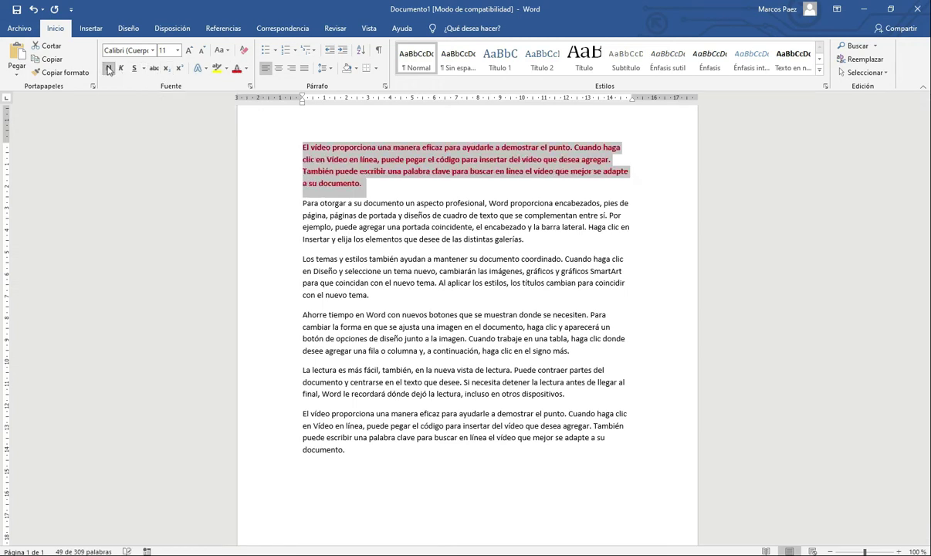
click(152, 50)
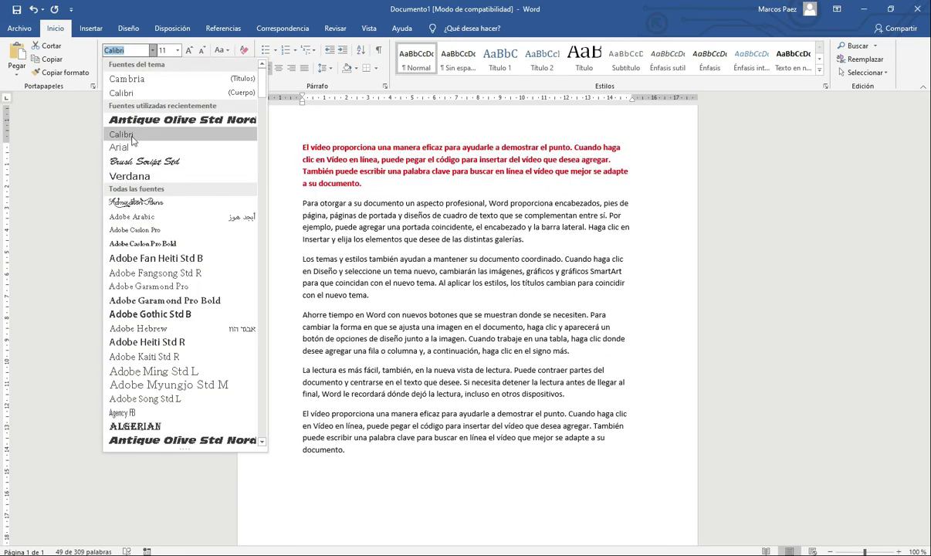
click(133, 138)
click(177, 50)
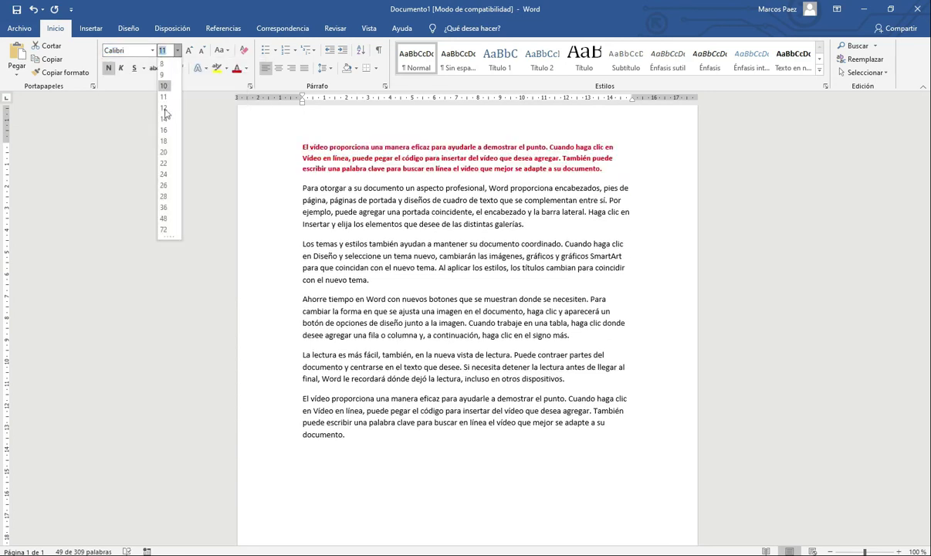
click(156, 120)
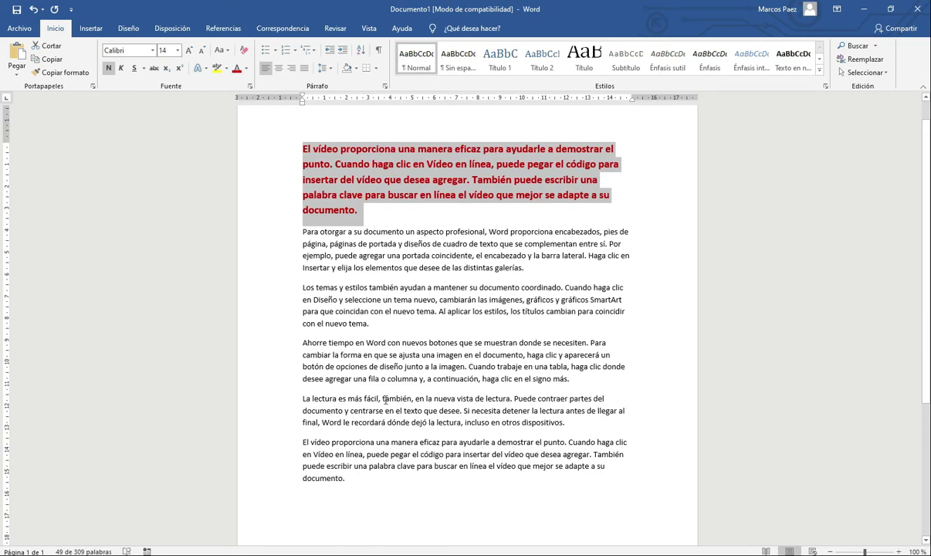
- Copy the first paragraph's formatting onto all the other paragraphs with the format painter
click(61, 74)
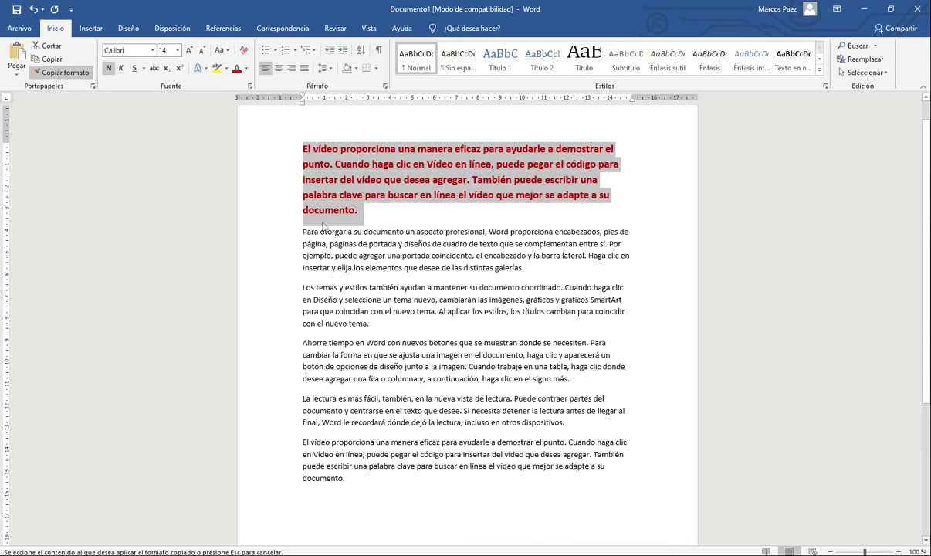
mouse_move(297, 230)
mouse_down()
mouse_move(324, 241)
mouse_move(379, 317)
mouse_move(370, 413)
mouse_move(437, 474)
mouse_move(351, 480)
mouse_up()
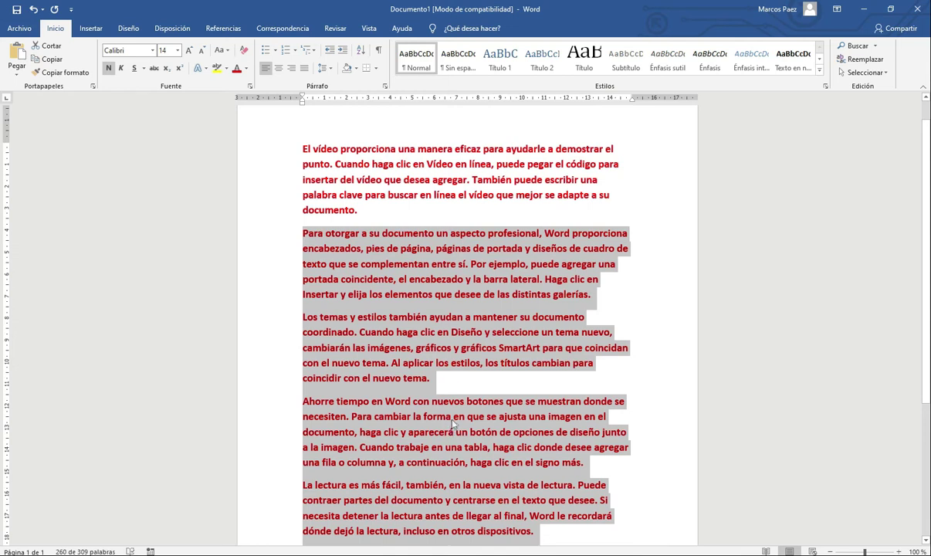
- Undo the copied formatting and the font changes, and clear the remaining formatting from the first paragraph
key(ctrl+z)
key(ctrl+z)
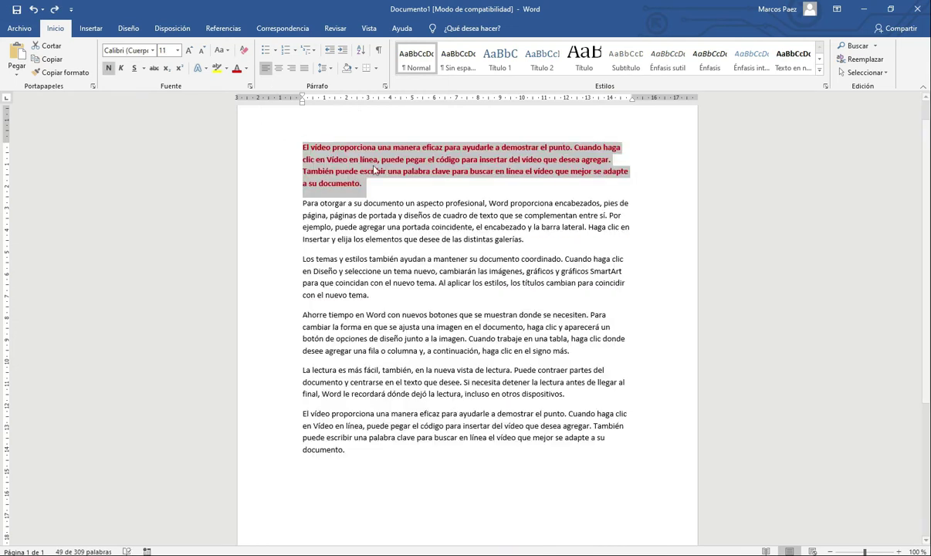
click(244, 51)
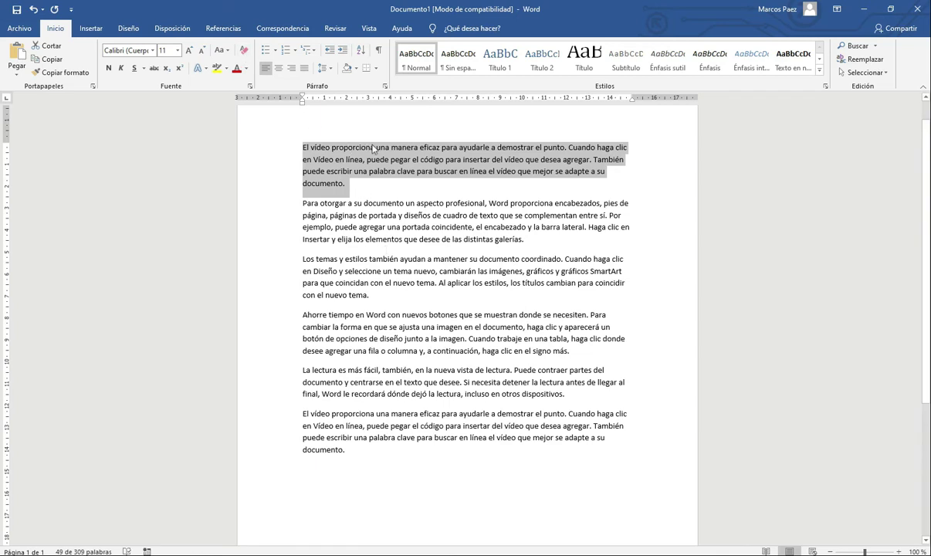
click(379, 175)
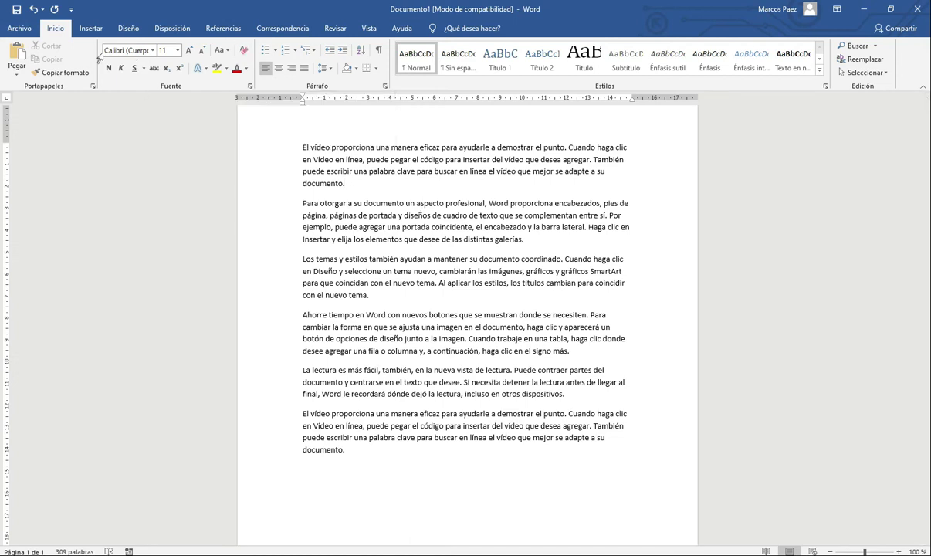
- Change the first paragraph's font to Adobe Fan Heiti Std B
drag(328, 179, 277, 138)
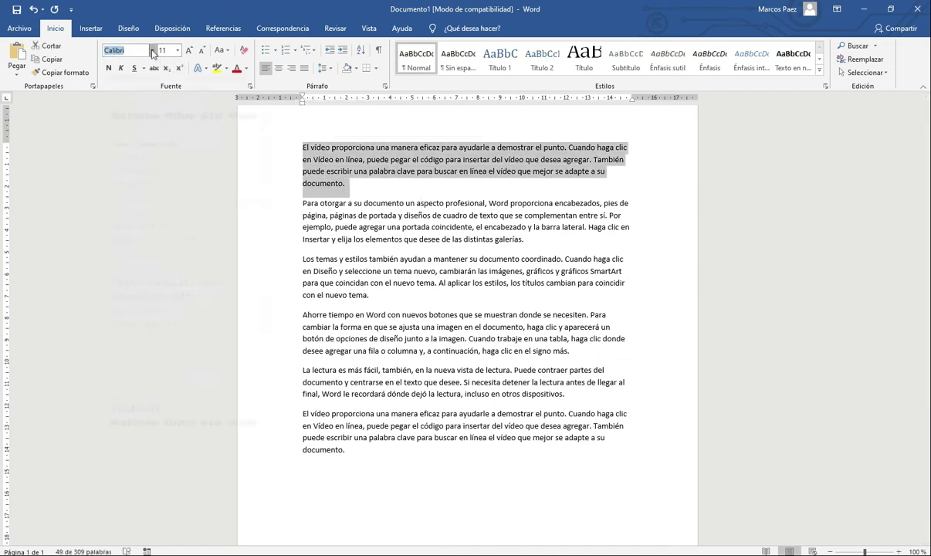
click(152, 50)
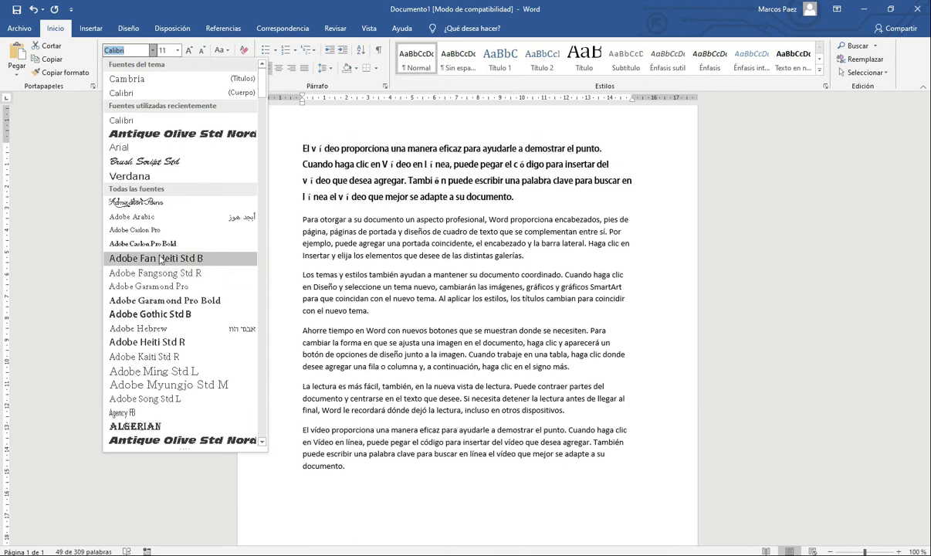
click(159, 259)
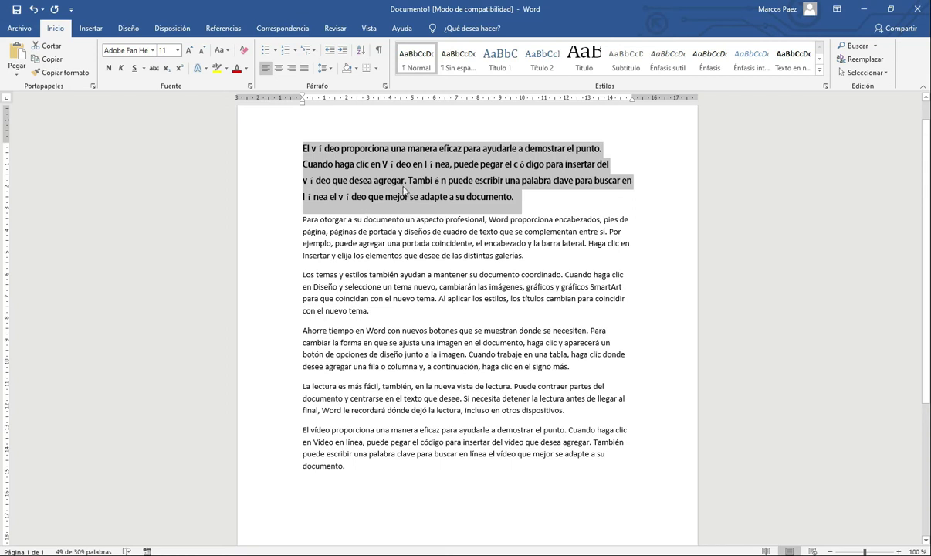
- Select the entire document and change its font to Brush Script Std
key(ctrl+e)
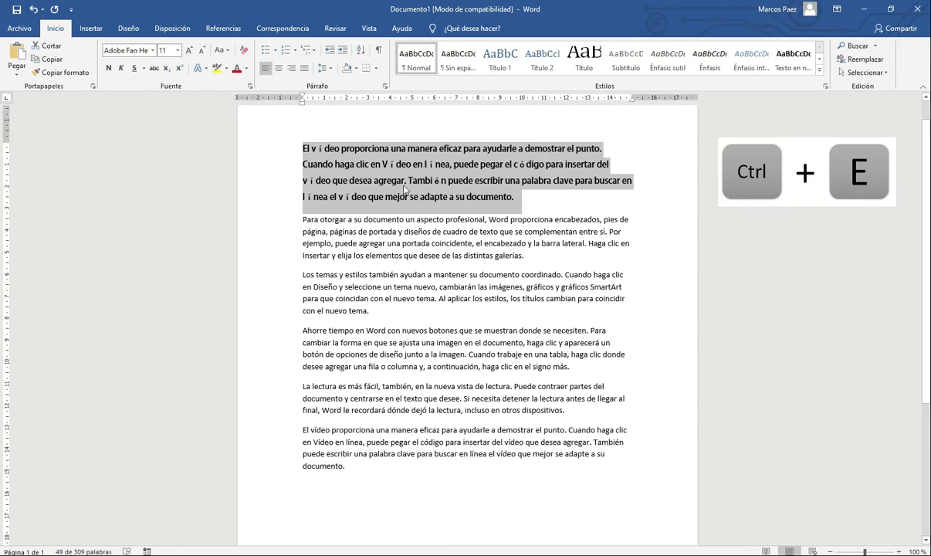
key(ctrl+e)
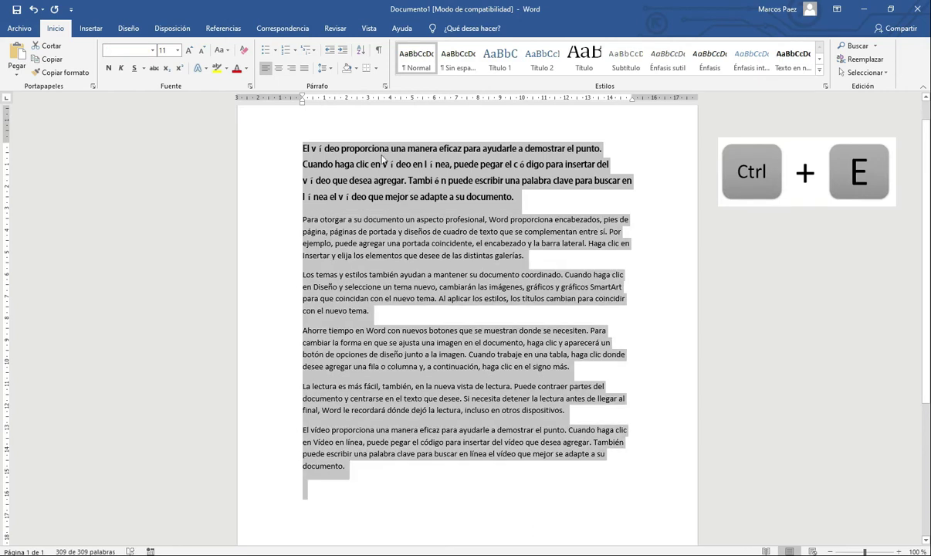
click(150, 50)
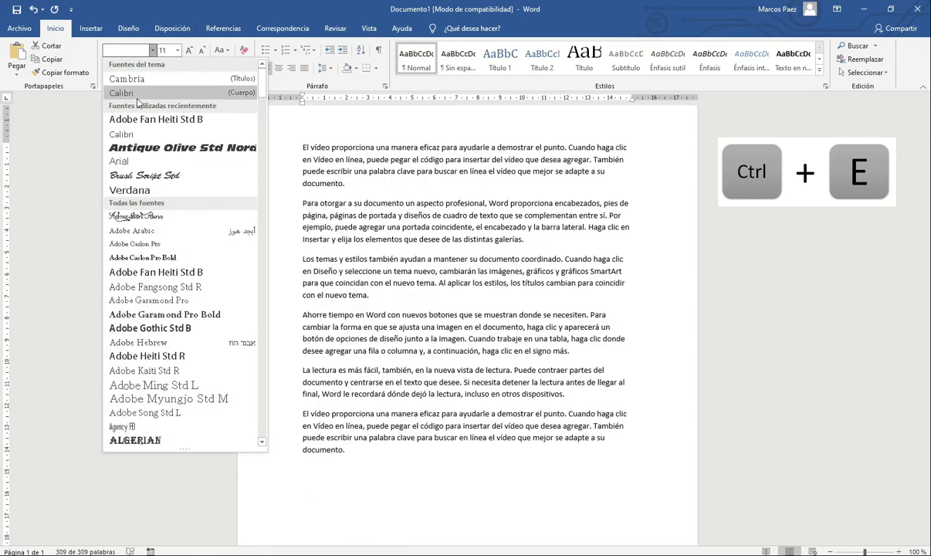
click(143, 175)
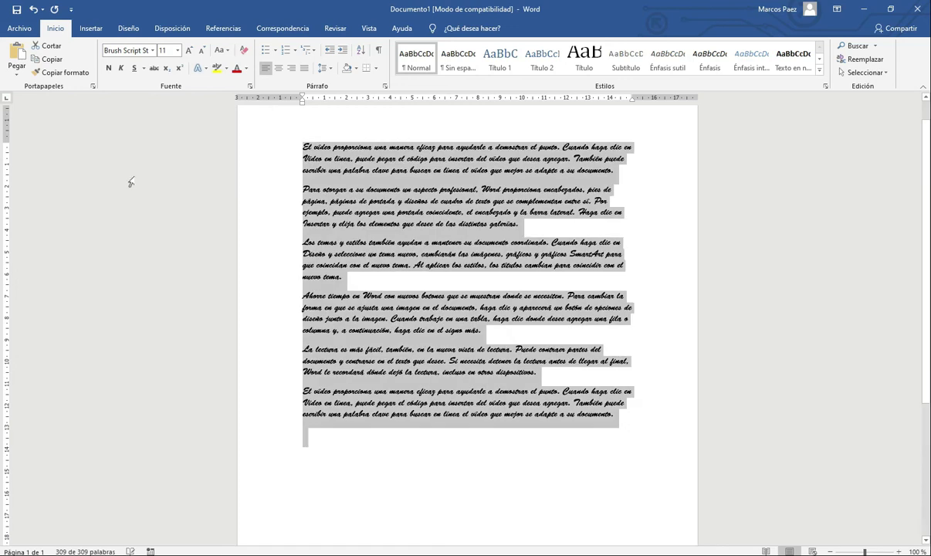
click(509, 242)
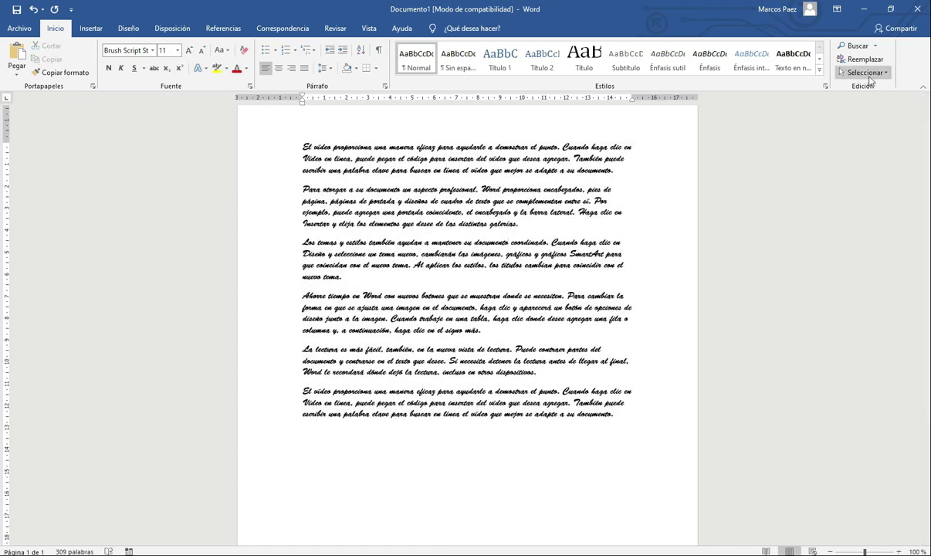
click(866, 73)
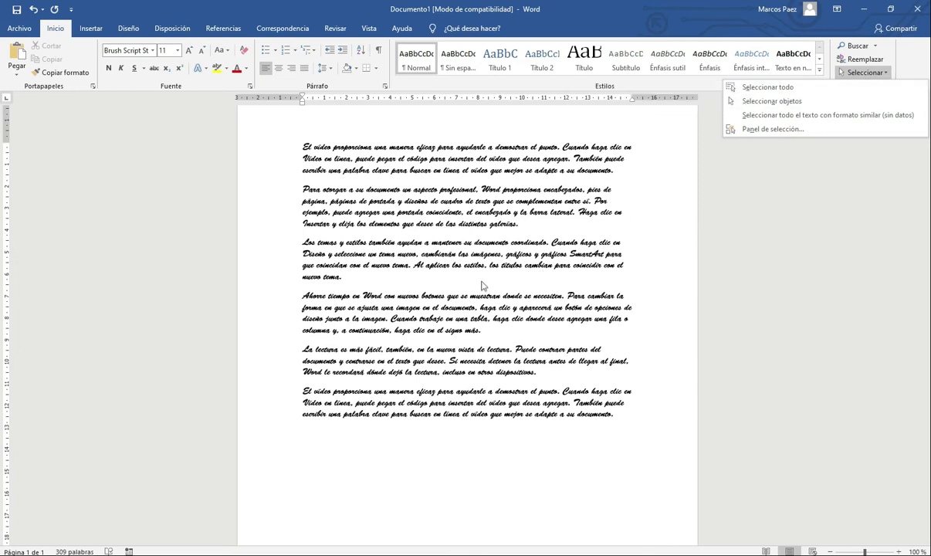
click(577, 260)
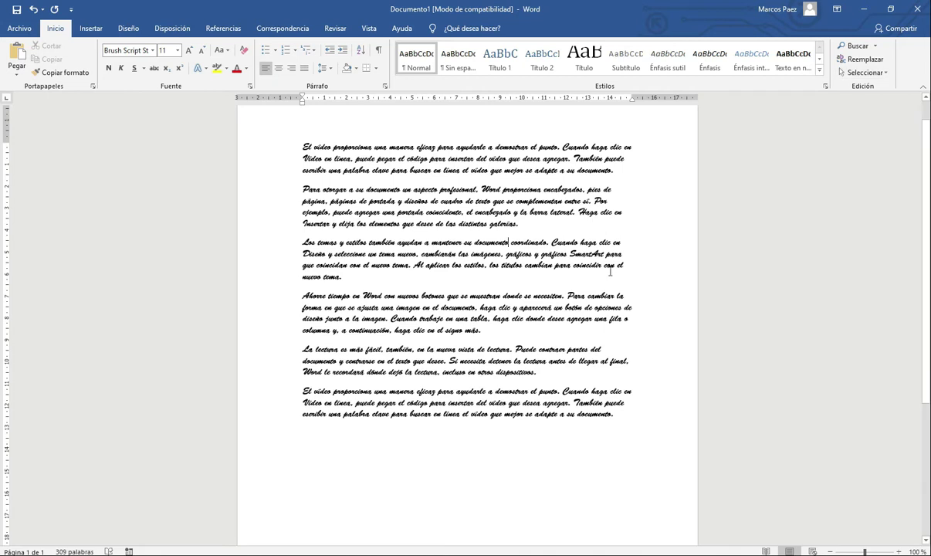
- Undo the last font change and clear all formatting from the whole document
key(ctrl+e)
key(ctrl+space)
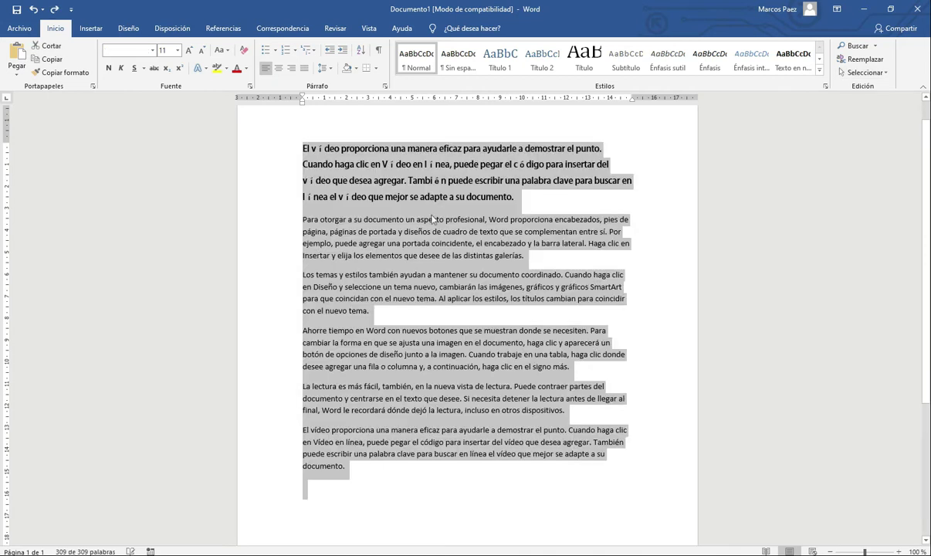
click(243, 49)
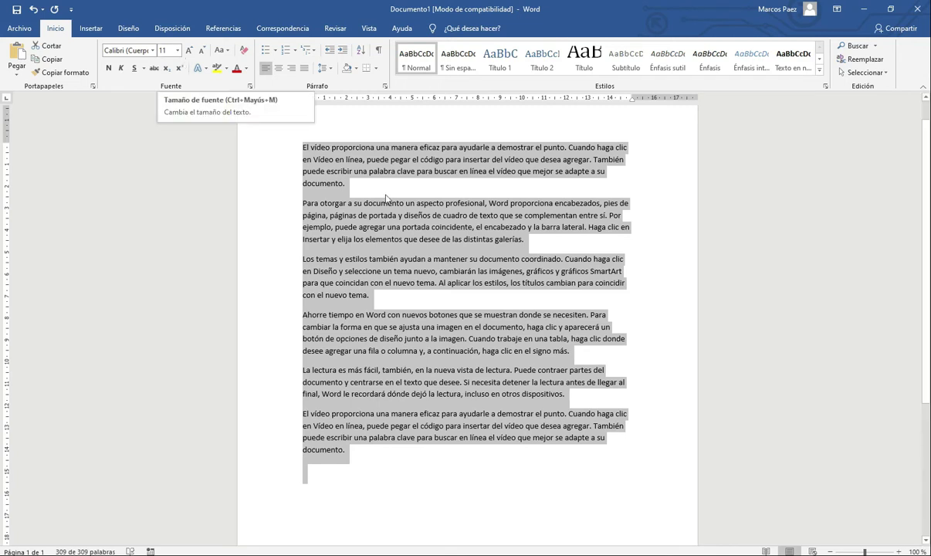
click(476, 226)
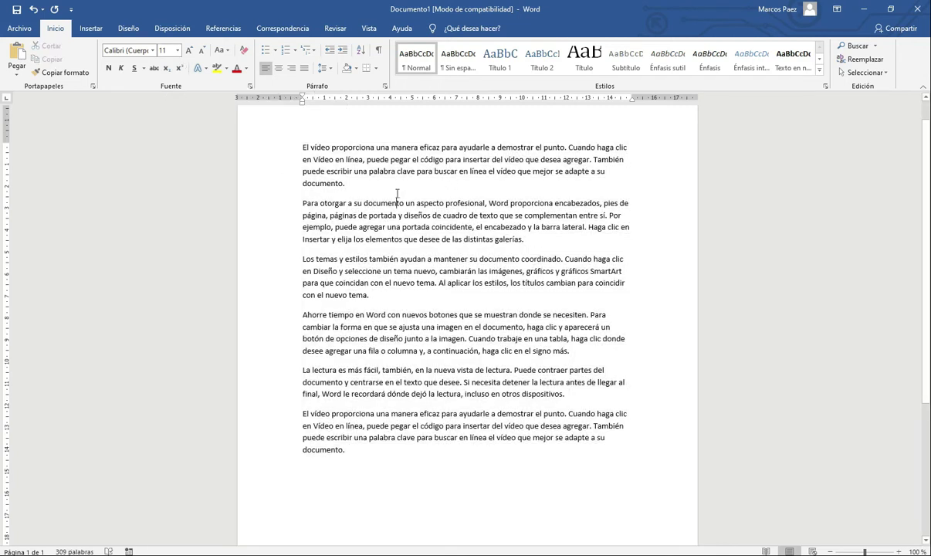
- Select the whole first paragraph and set its font size to 13
drag(356, 183, 301, 147)
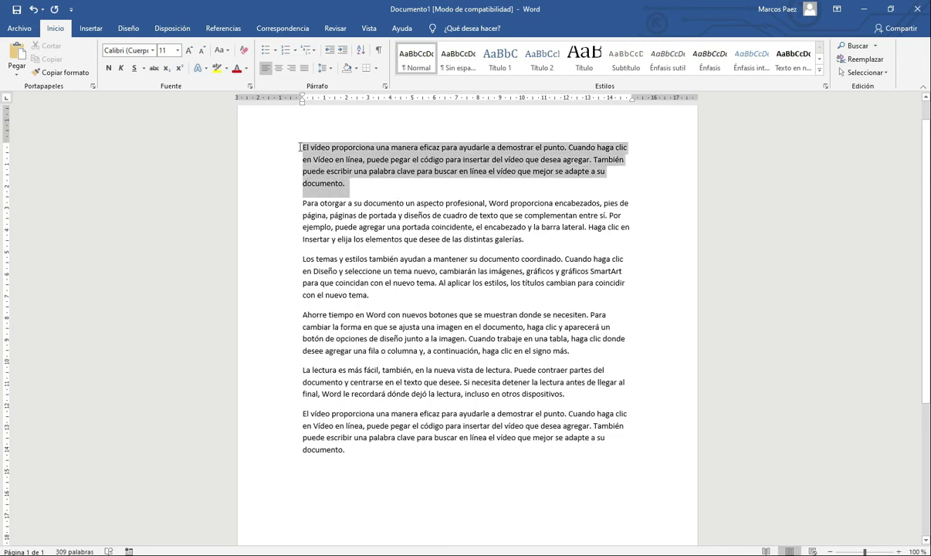
click(365, 160)
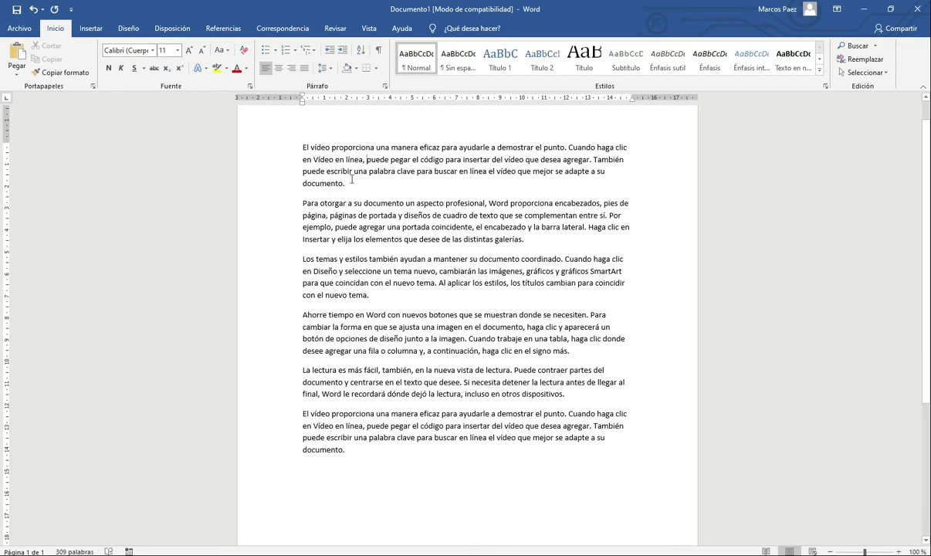
double_click(320, 160)
triple_click(328, 152)
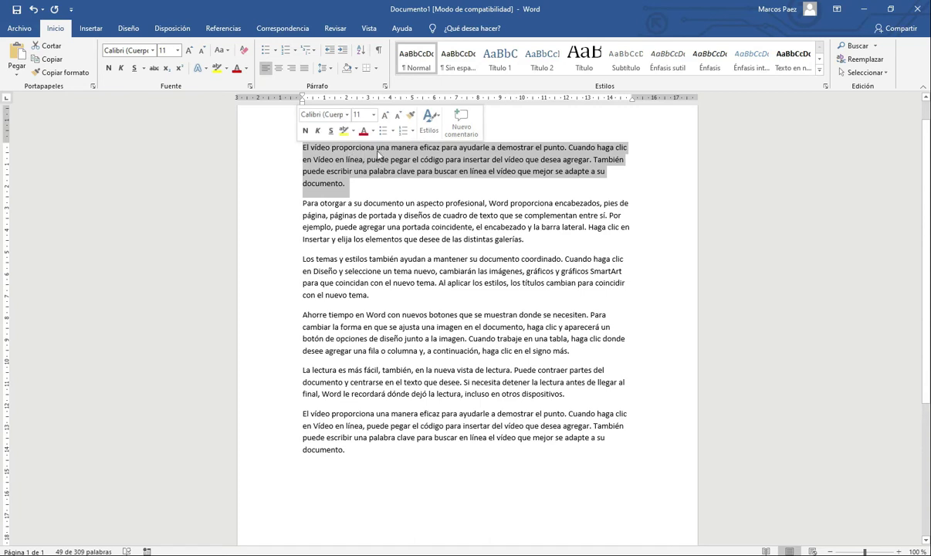
click(177, 51)
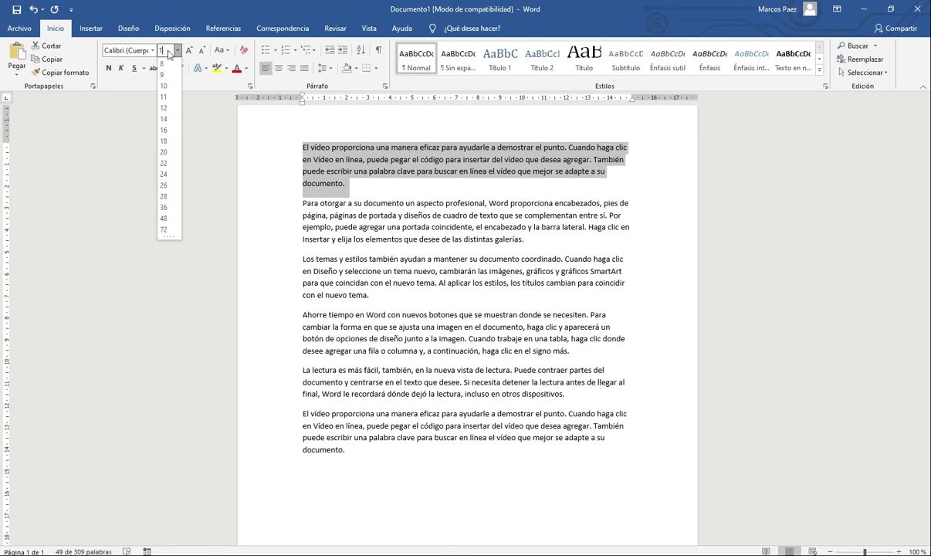
key(Return)
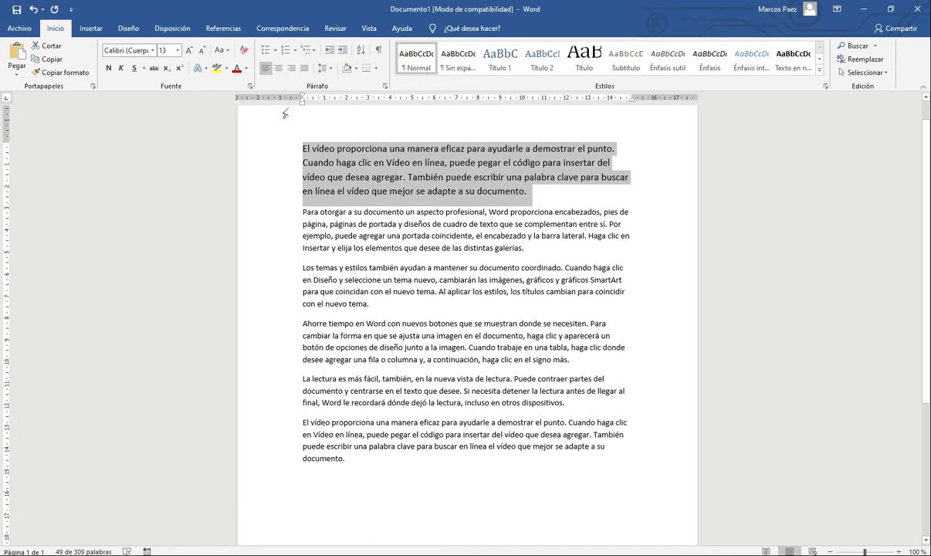
- Set the first paragraph's font size to 13,5, and clear its formatting again
click(168, 47)
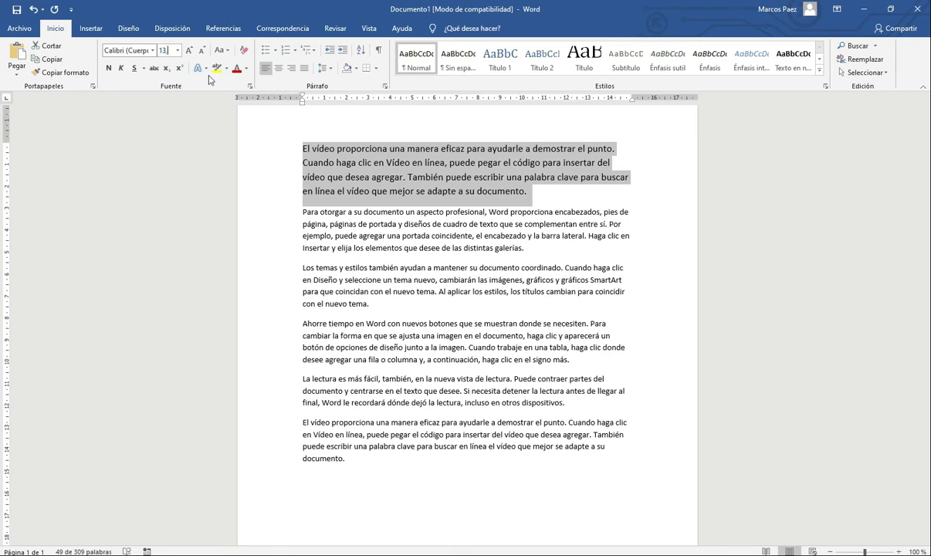
key(Return)
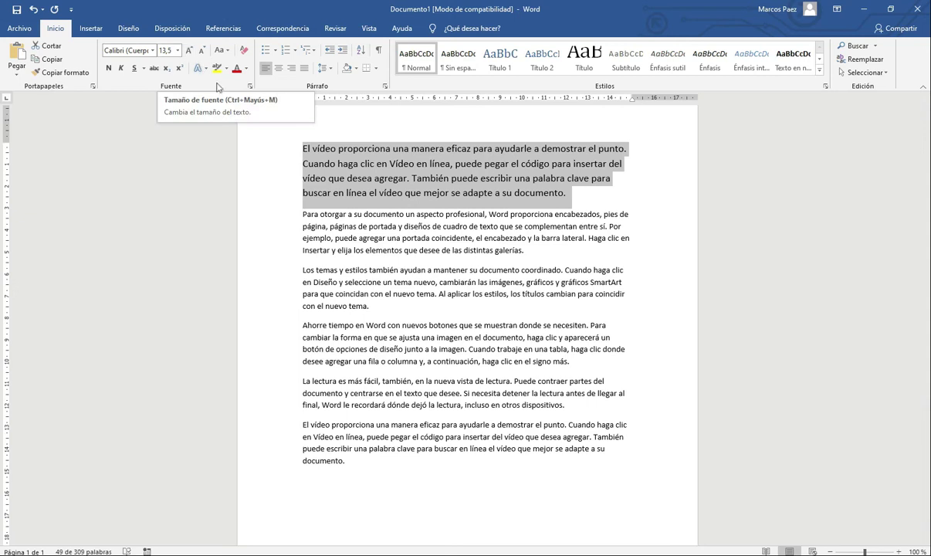
click(246, 51)
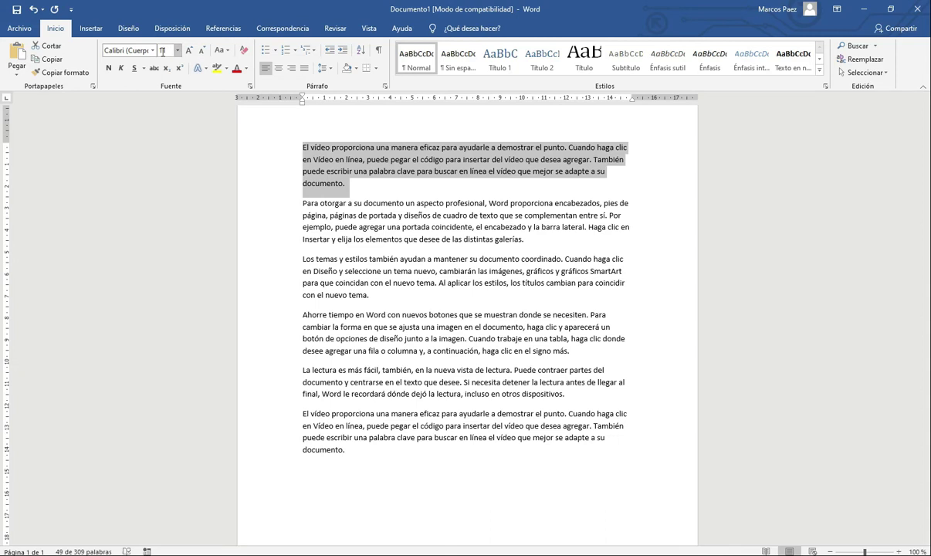
- Enlarge the first paragraph's font stepwise to 18, and shrink it stepwise back to 11
click(188, 51)
click(188, 51)
click(188, 51)
click(189, 51)
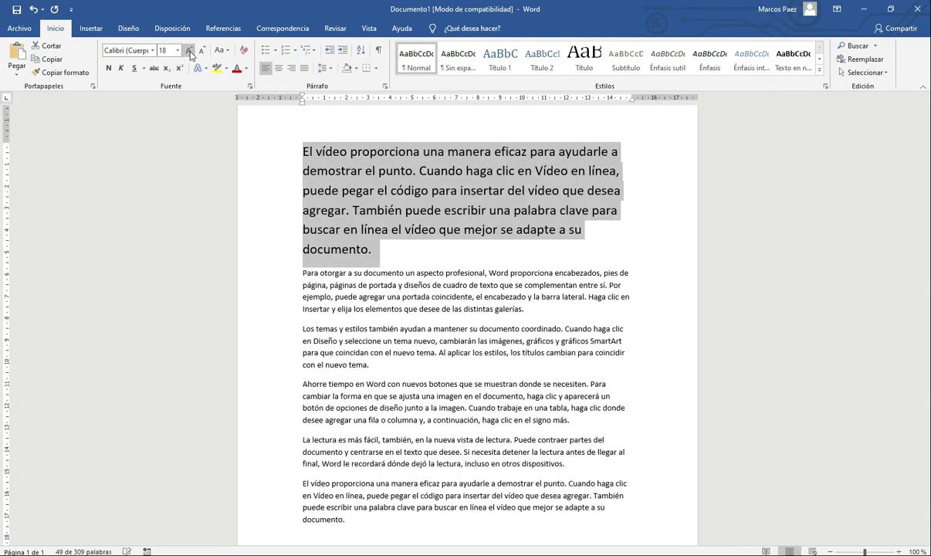
click(201, 51)
click(201, 51)
click(200, 51)
click(200, 51)
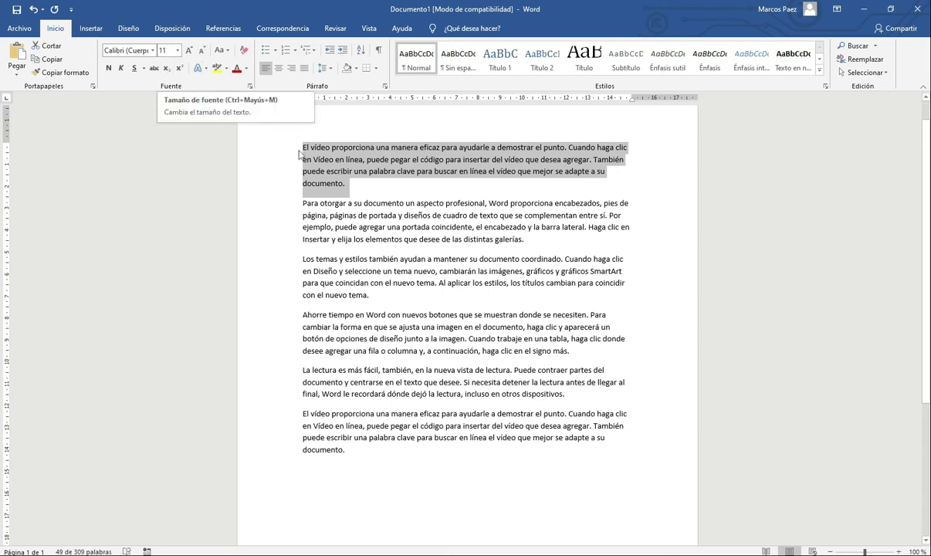
- Set the first paragraph's font size to 72 and enlarge it in increments to 160
click(177, 50)
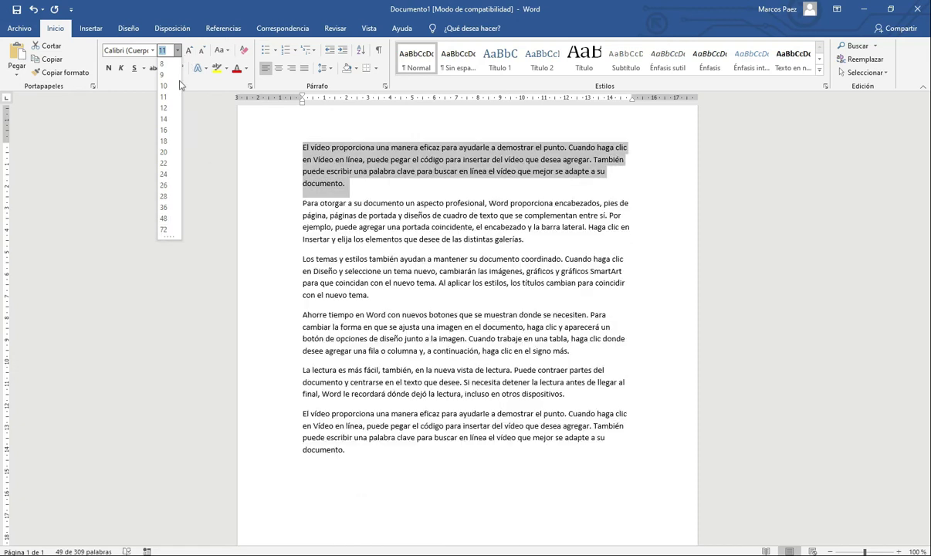
click(163, 229)
double_click(189, 51)
double_click(189, 50)
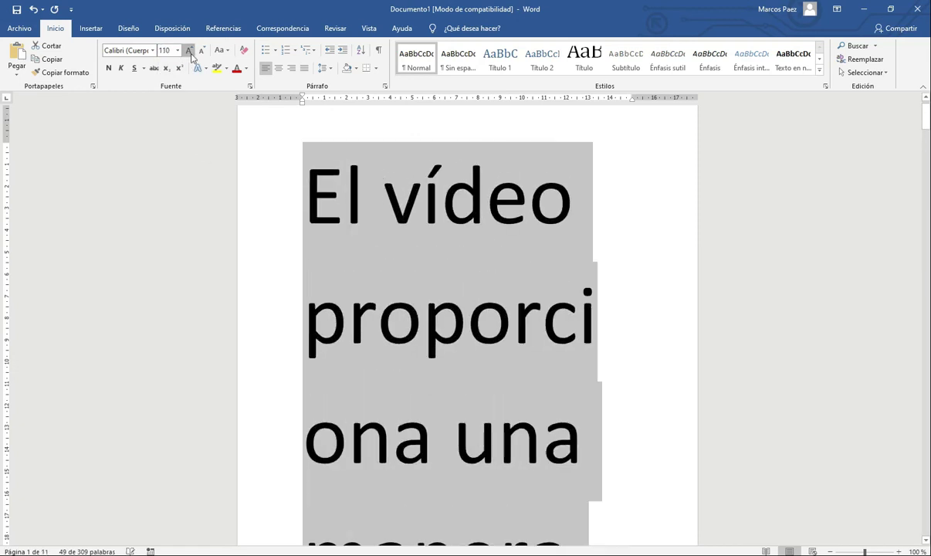
double_click(189, 51)
double_click(189, 51)
click(189, 51)
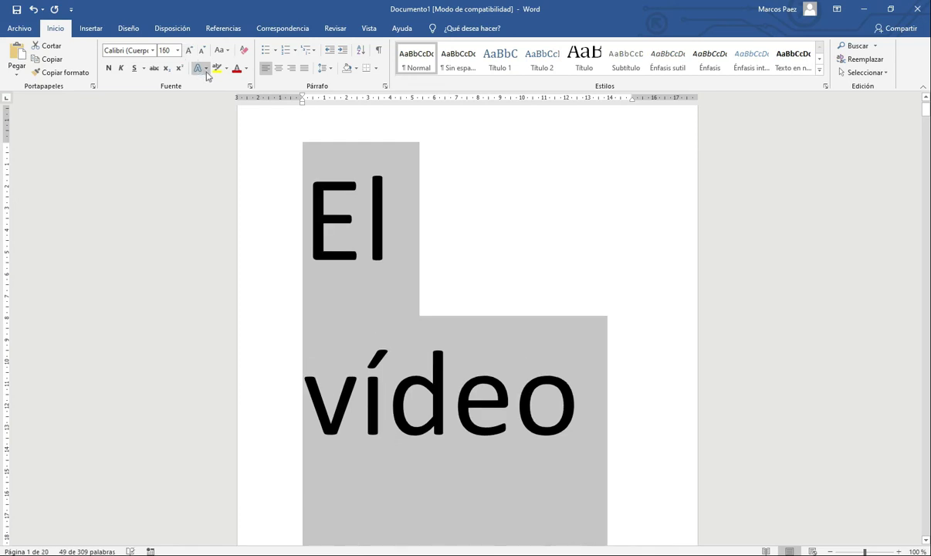
- Shrink the first paragraph's font by several increments, clear its formatting and deselect it
double_click(200, 51)
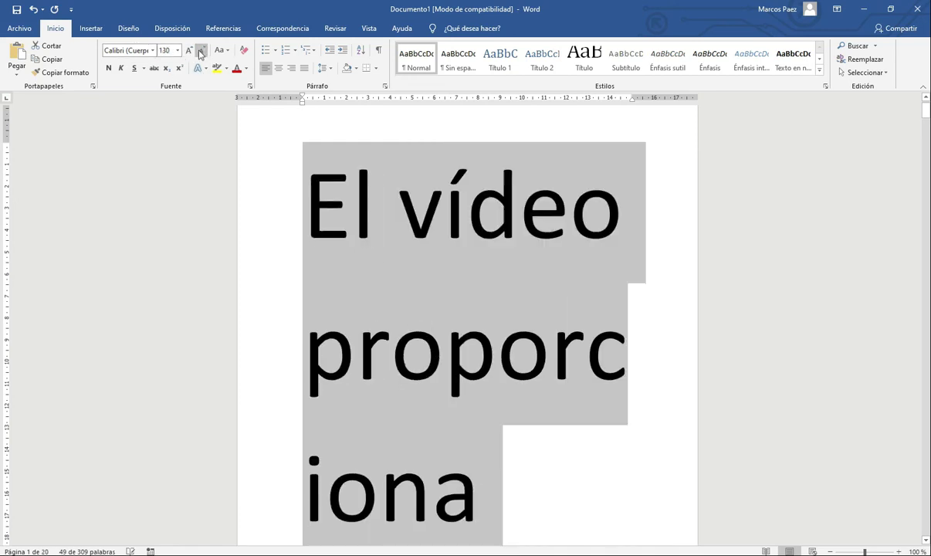
double_click(200, 51)
click(201, 51)
double_click(201, 51)
click(246, 50)
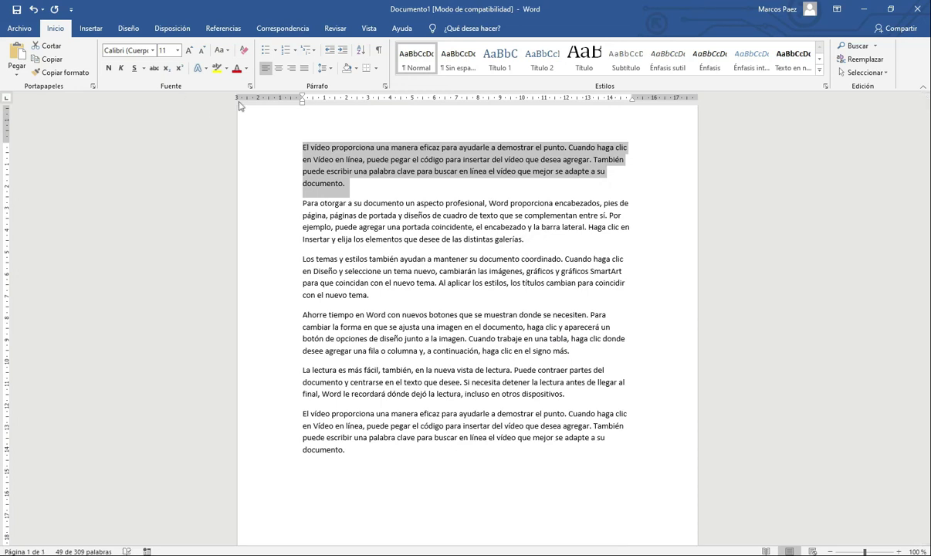
click(400, 260)
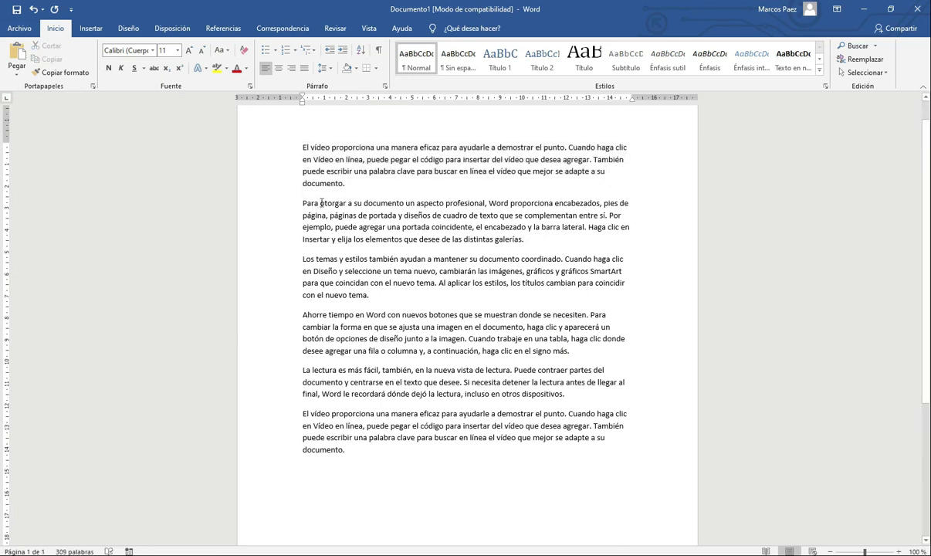
- Make the word "otorgar" bold and the word "documento" italic in the second paragraph
drag(332, 204, 349, 204)
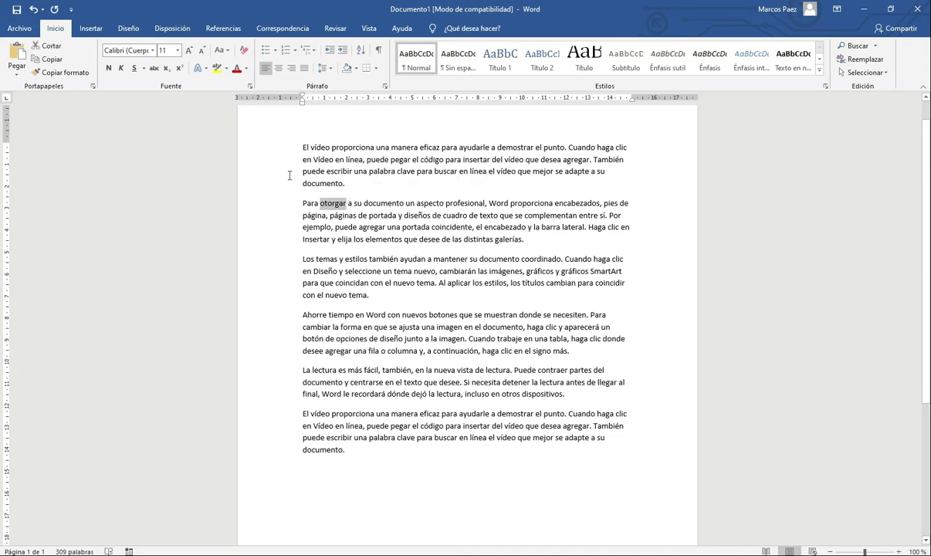
key(ctrl+n)
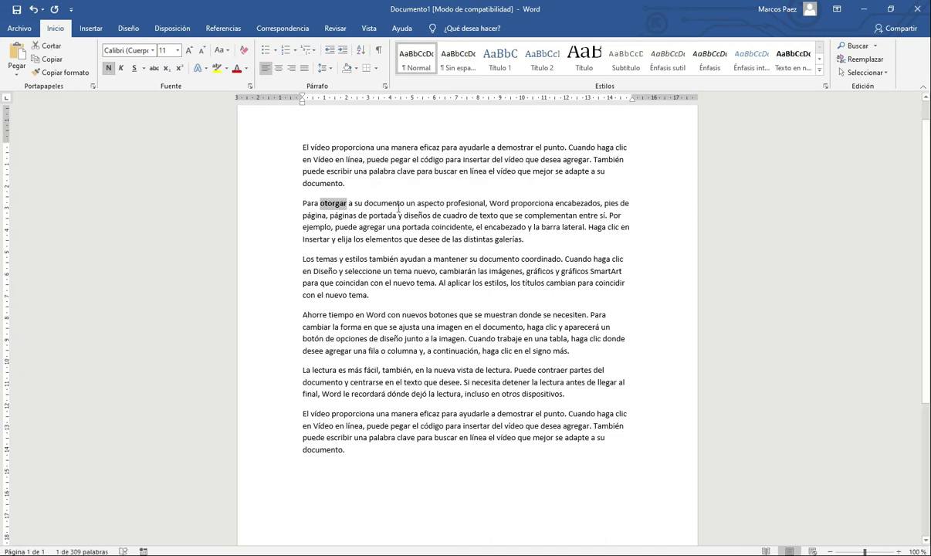
drag(364, 203, 404, 204)
click(122, 68)
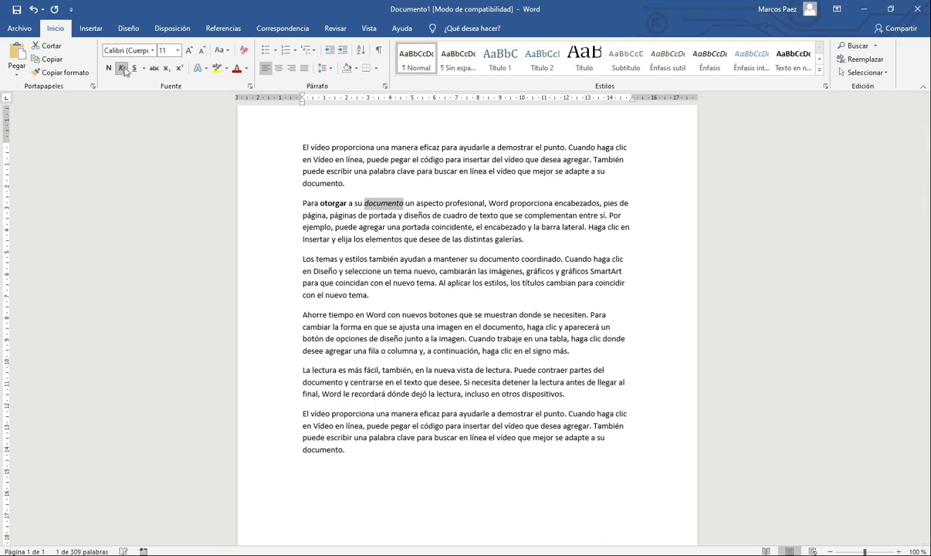
- Underline the word "profesional" in the second paragraph and set the underline color to standard red
drag(446, 204, 484, 204)
click(135, 68)
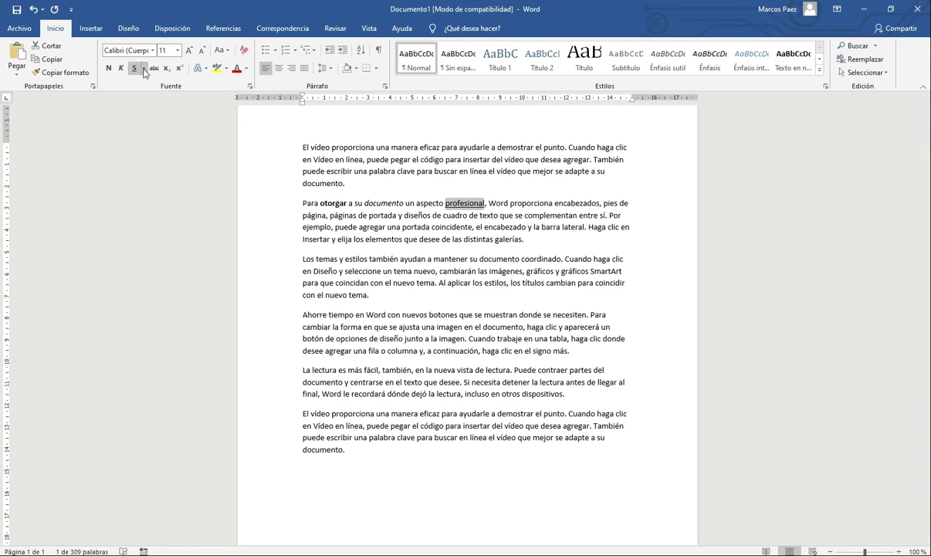
click(143, 68)
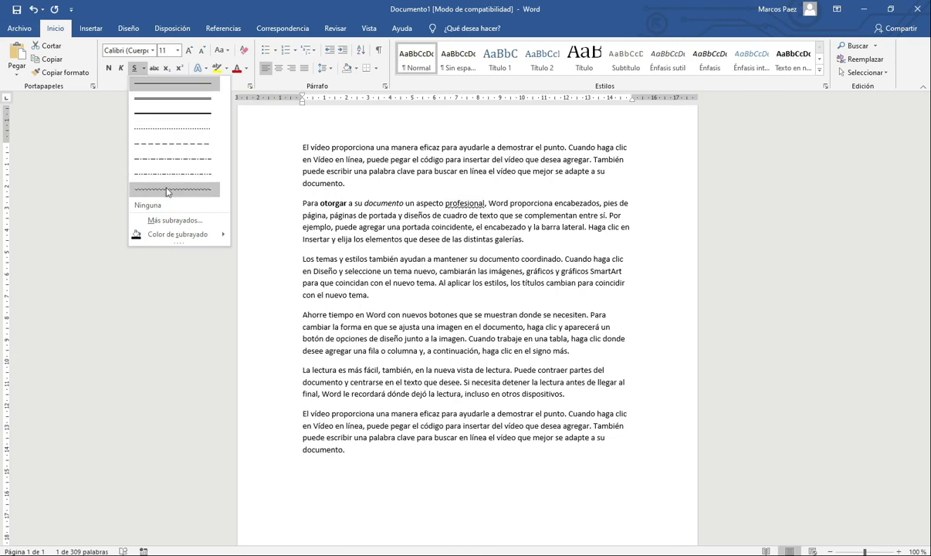
mouse_move(224, 232)
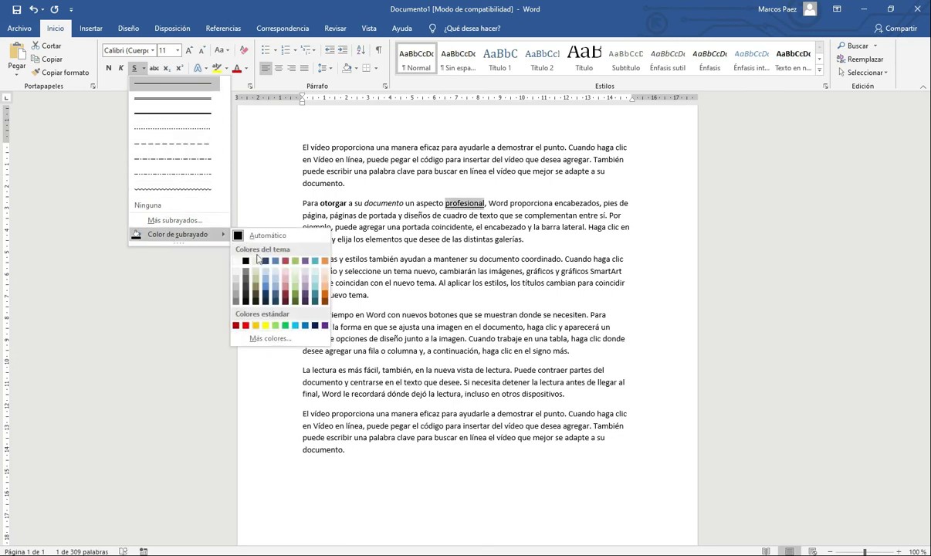
click(245, 326)
- Clear the bold, italic and underline formatting from the beginning of the second paragraph
click(475, 202)
drag(488, 203, 278, 186)
click(243, 50)
click(383, 186)
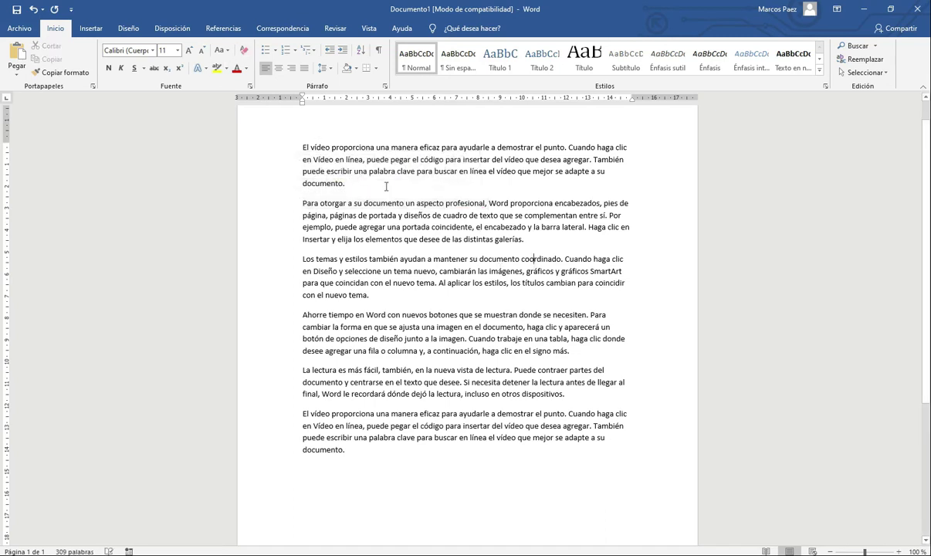
- Apply strikethrough to the first line of the third paragraph and remove it again
drag(301, 259, 620, 262)
click(154, 67)
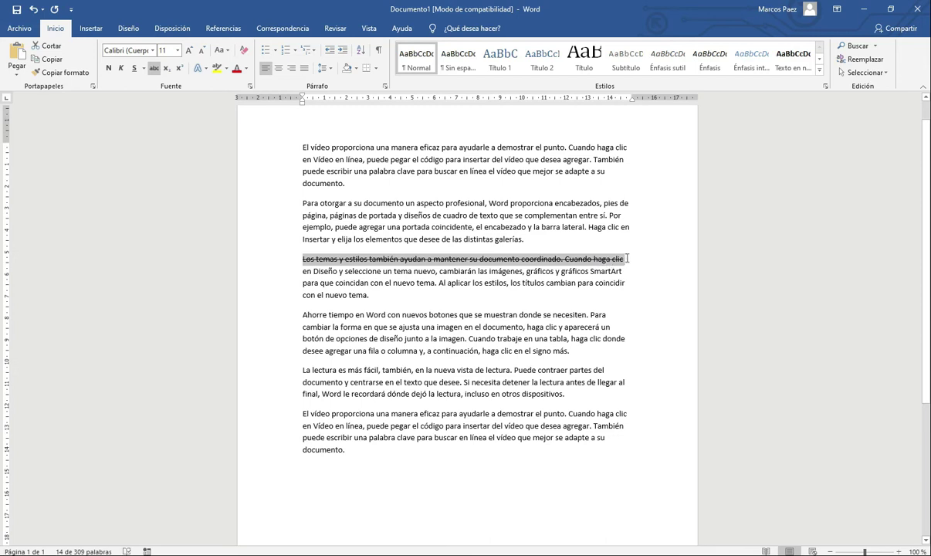
drag(626, 259, 258, 256)
click(153, 68)
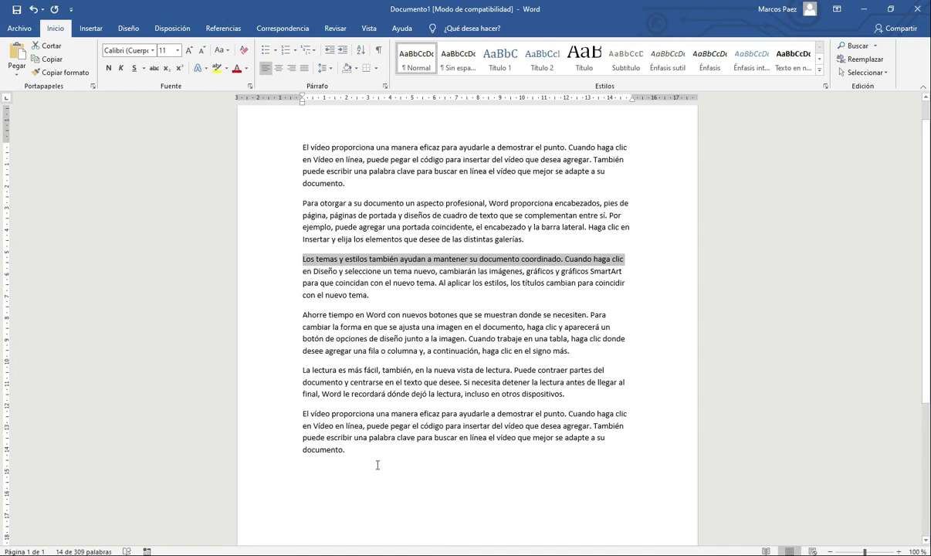
- Delete all the document's text, write "log" and turn on subscript for the characters that follow
key(ctrl+a)
key(Delete)
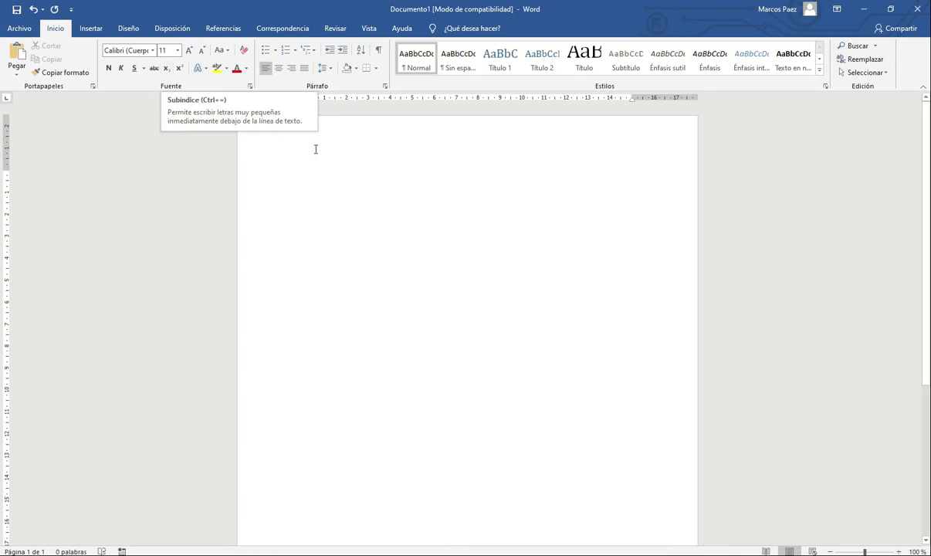
text(log)
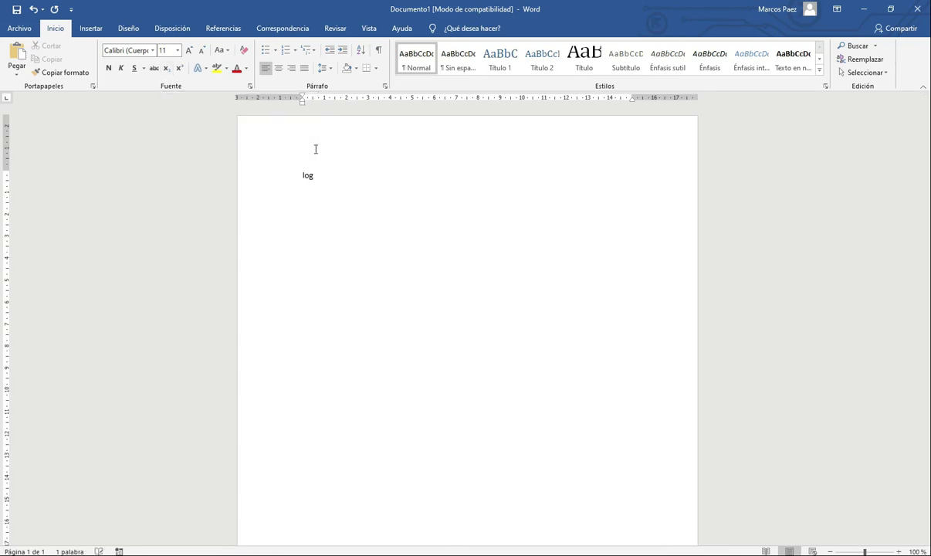
click(167, 69)
- Write "2" on the second line with a superscript "2", and enter the text "tex" after it
click(178, 69)
text(2)
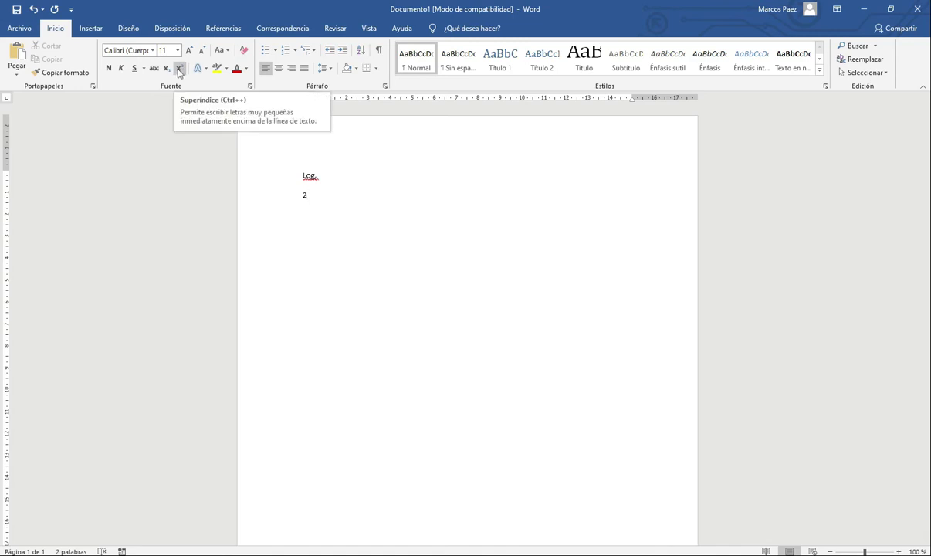
click(179, 70)
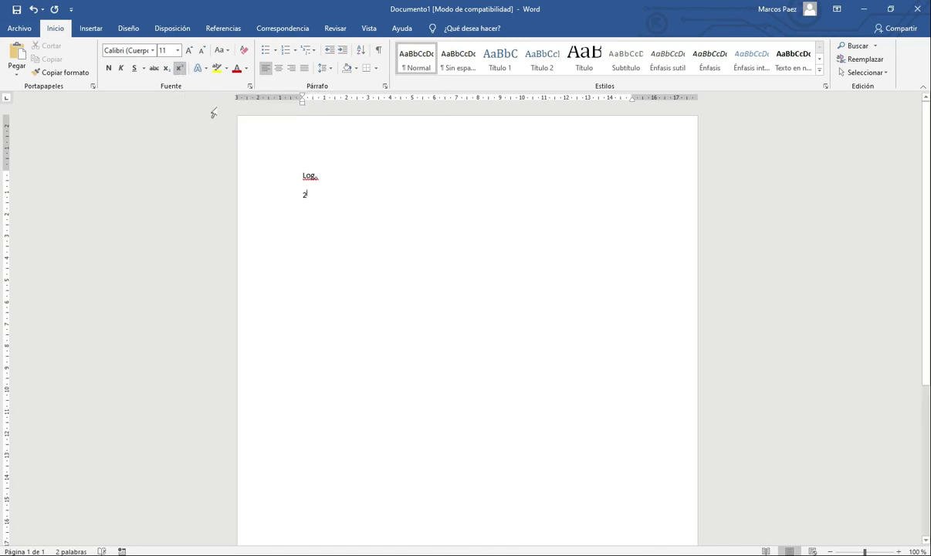
text(2)
click(182, 70)
text(tex)
- Undo the test text, the deletion and the word formatting to restore the plain paragraphs
key(ctrl+z)
key(ctrl+z)
key(ctrl+z)
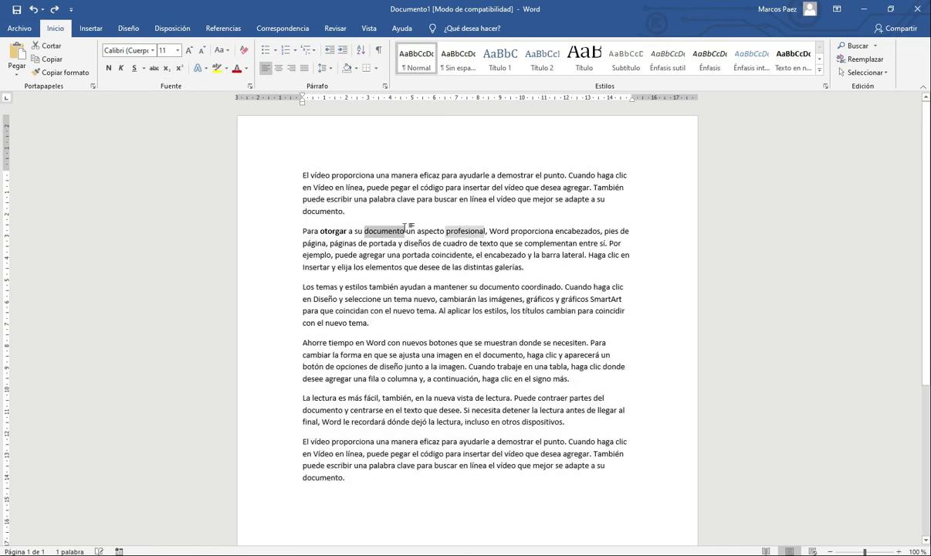
drag(345, 210, 309, 122)
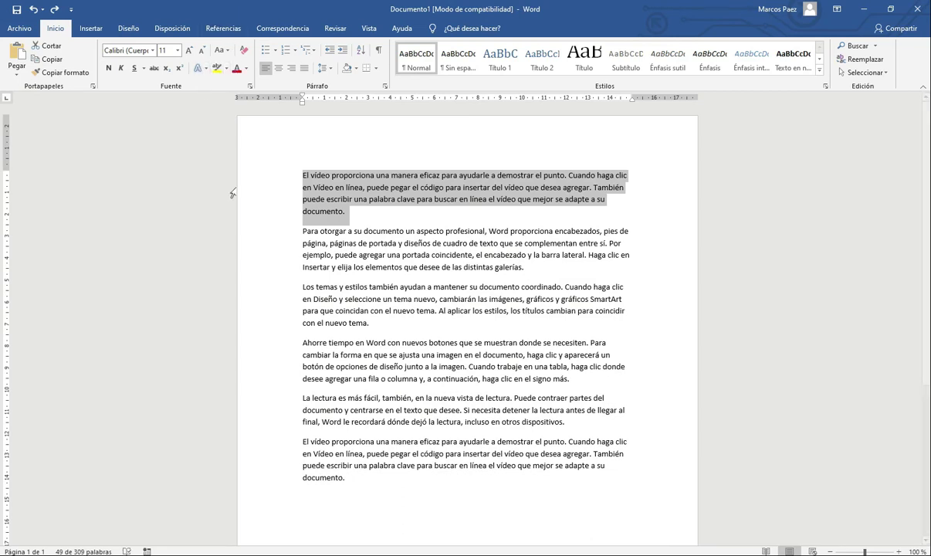
click(366, 267)
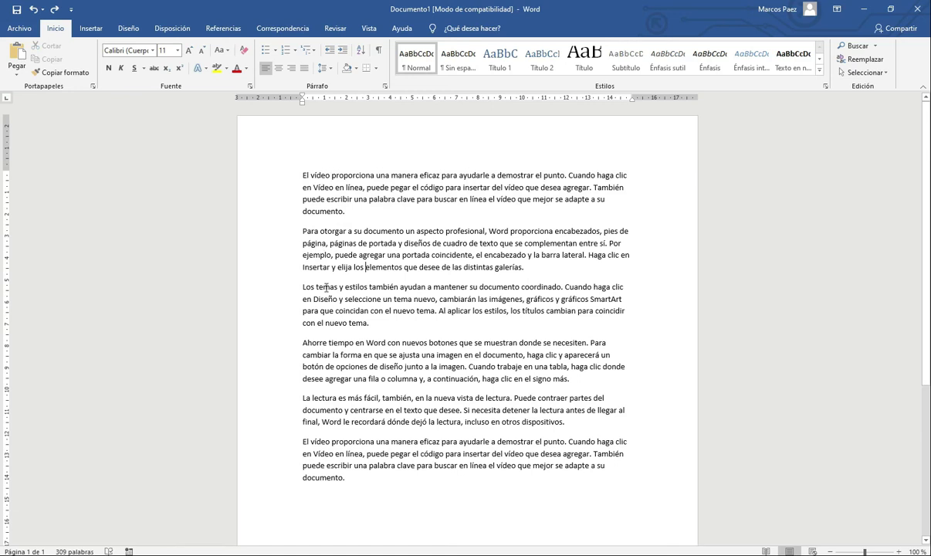
- Apply the turquoise preset text effect from the third row to the word "temas" in the third paragraph
double_click(318, 287)
click(201, 68)
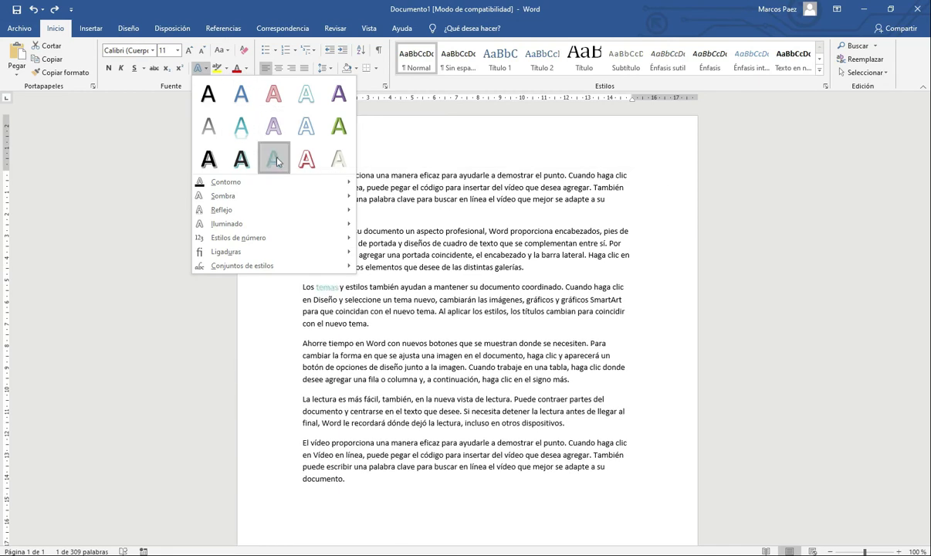
click(273, 159)
click(198, 68)
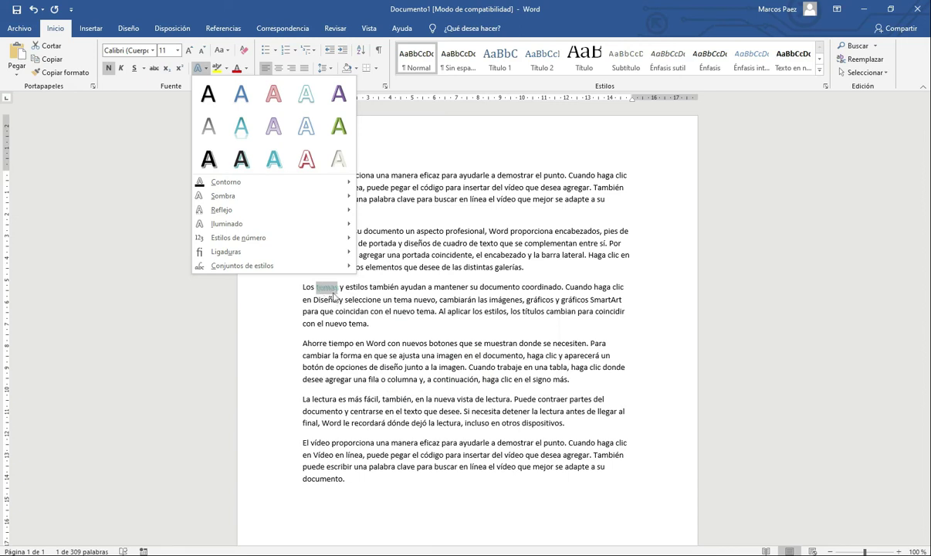
click(375, 259)
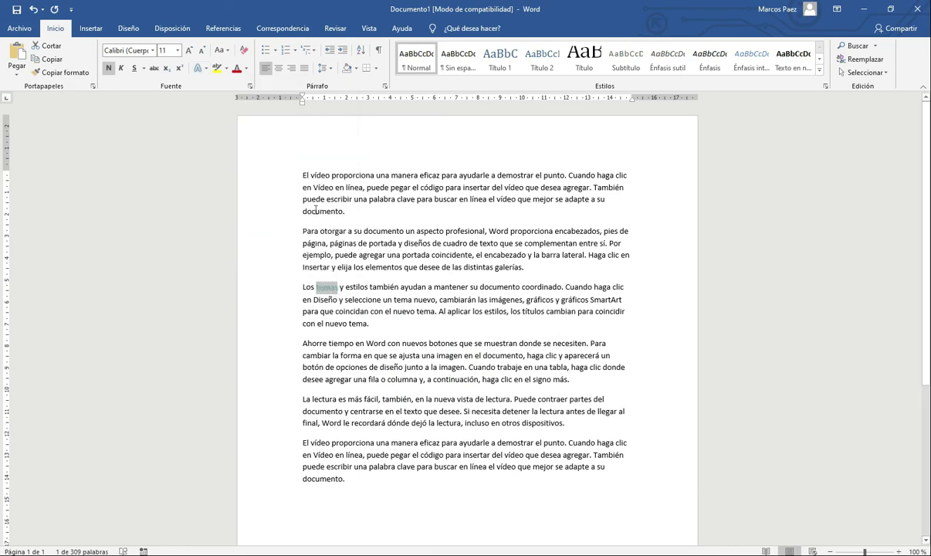
- Highlight the word "temas" and the first two lines of the second paragraph in yellow
click(215, 70)
click(316, 234)
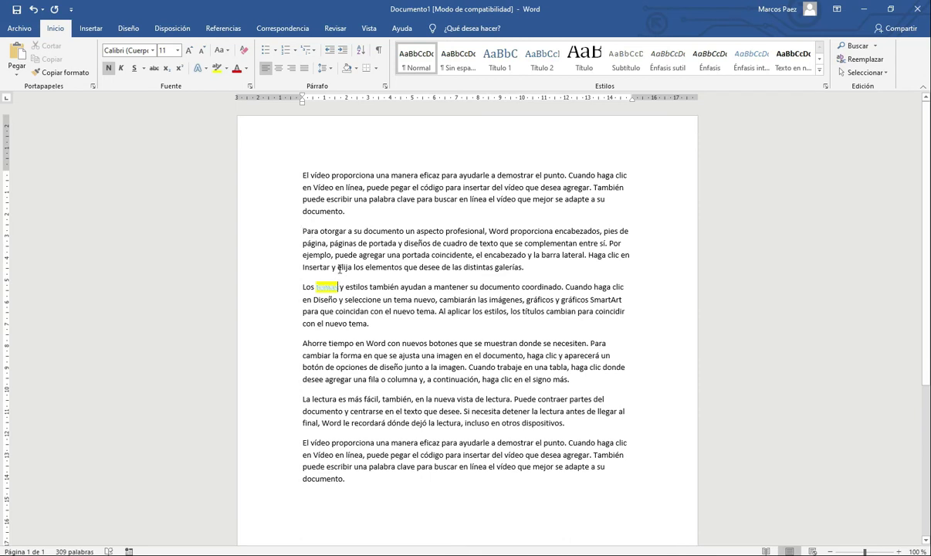
click(216, 68)
drag(302, 231, 629, 230)
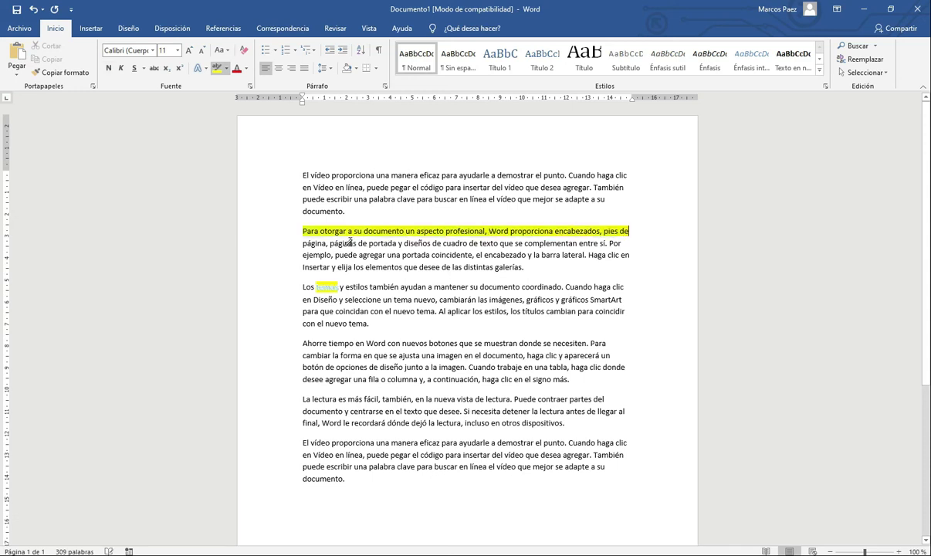
drag(303, 244, 621, 243)
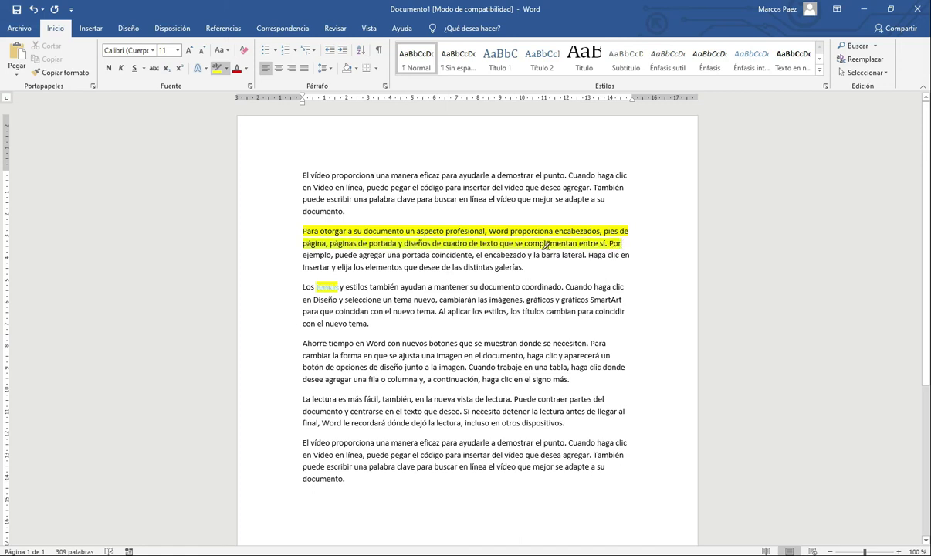
- Highlight the third paragraph's first line from "también" to "haga" in black
click(227, 69)
click(250, 135)
drag(368, 287, 609, 287)
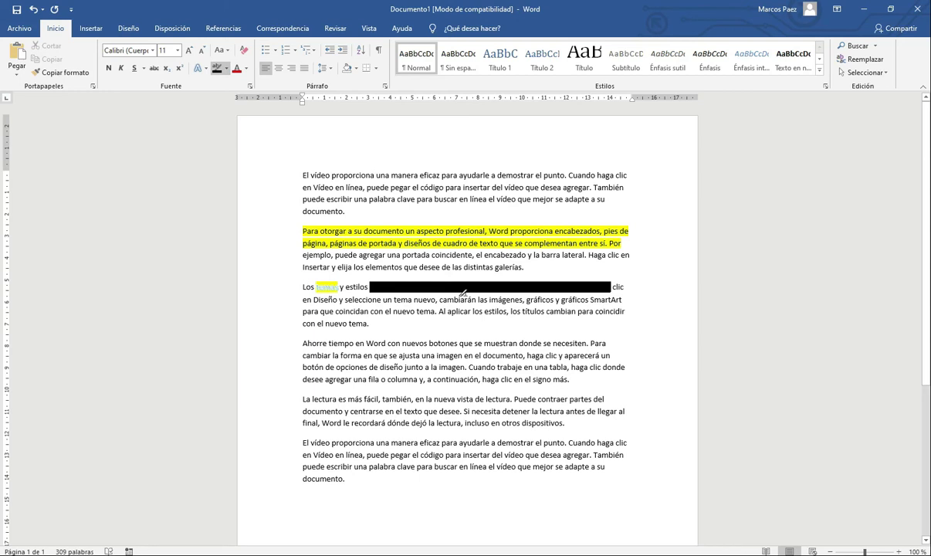
- Remove all yellow and black highlighting from the second and third paragraphs and stop the highlighter
click(226, 70)
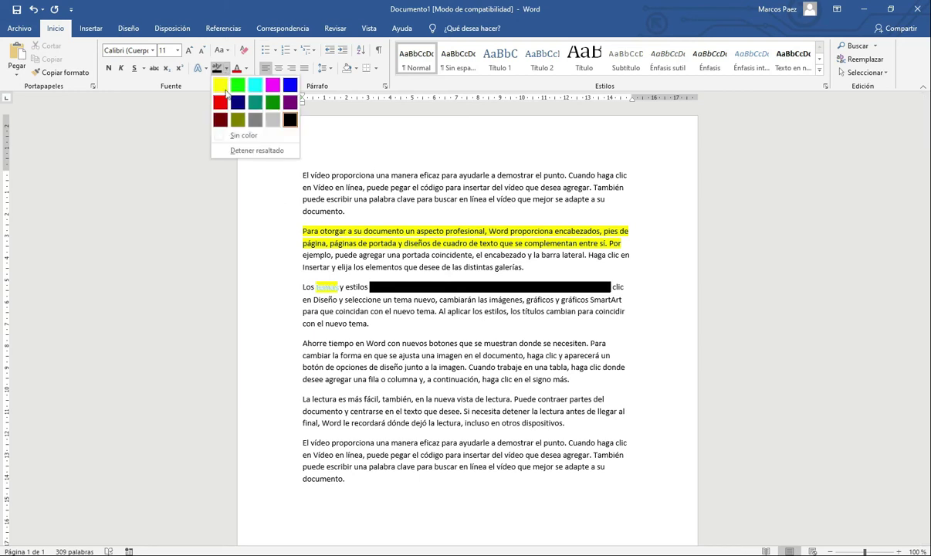
click(239, 137)
mouse_move(608, 344)
mouse_down()
mouse_move(307, 249)
mouse_move(270, 204)
mouse_up()
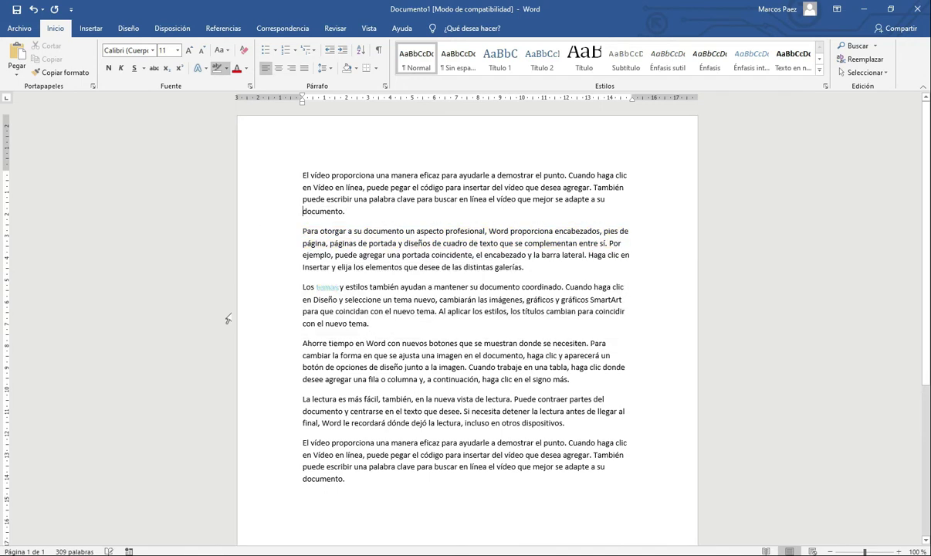
click(216, 69)
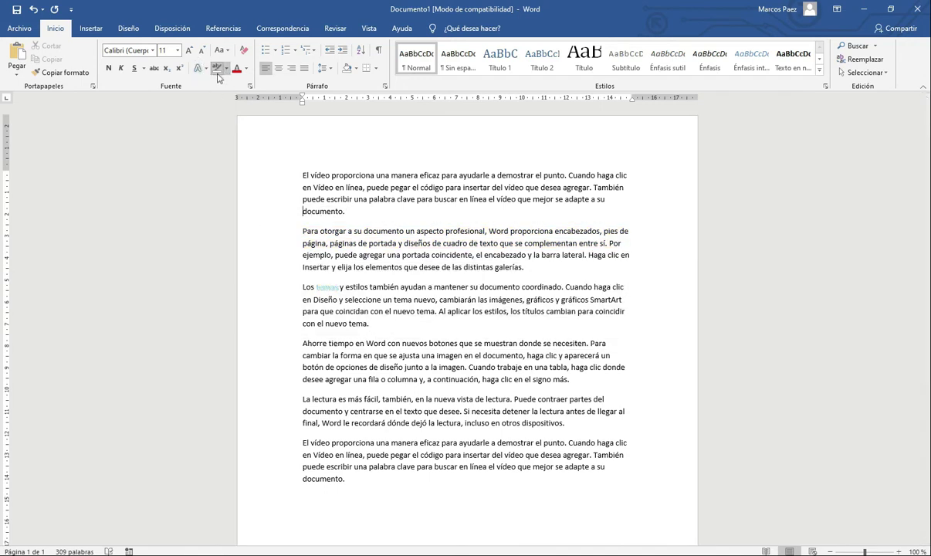
click(226, 70)
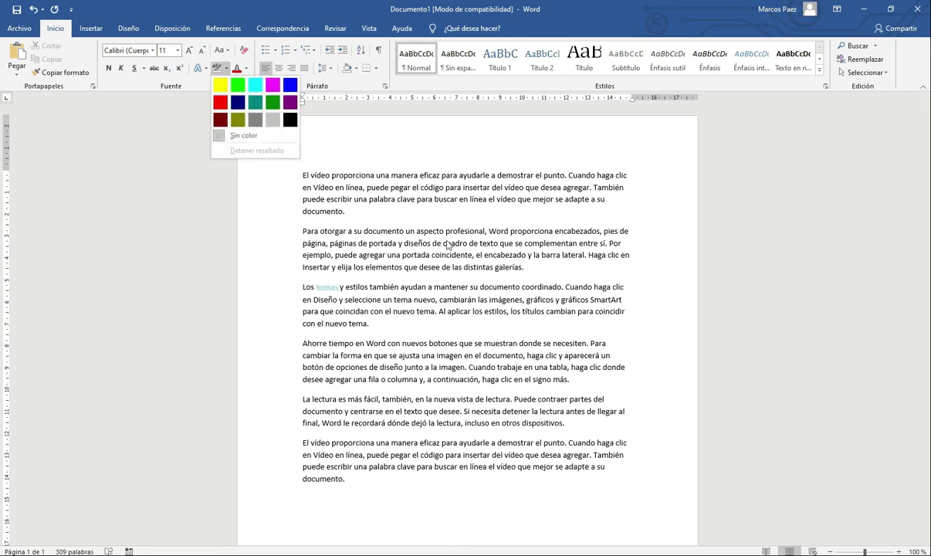
click(384, 229)
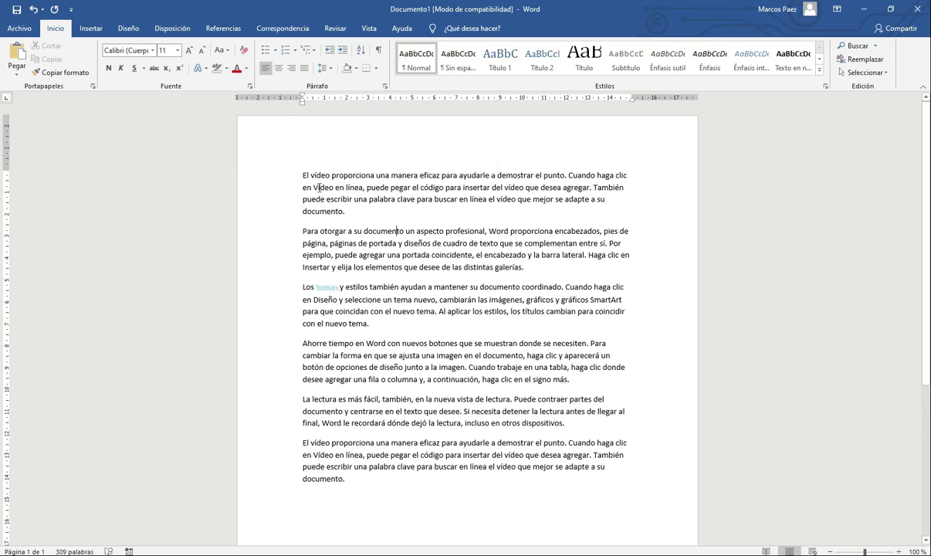
- Shade the whole first paragraph with the standard red colour
drag(287, 166, 374, 210)
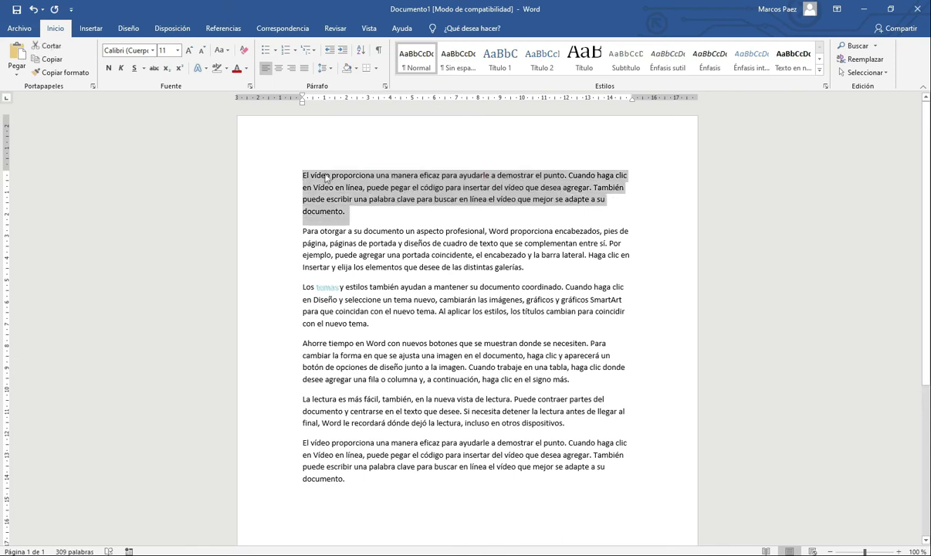
click(355, 68)
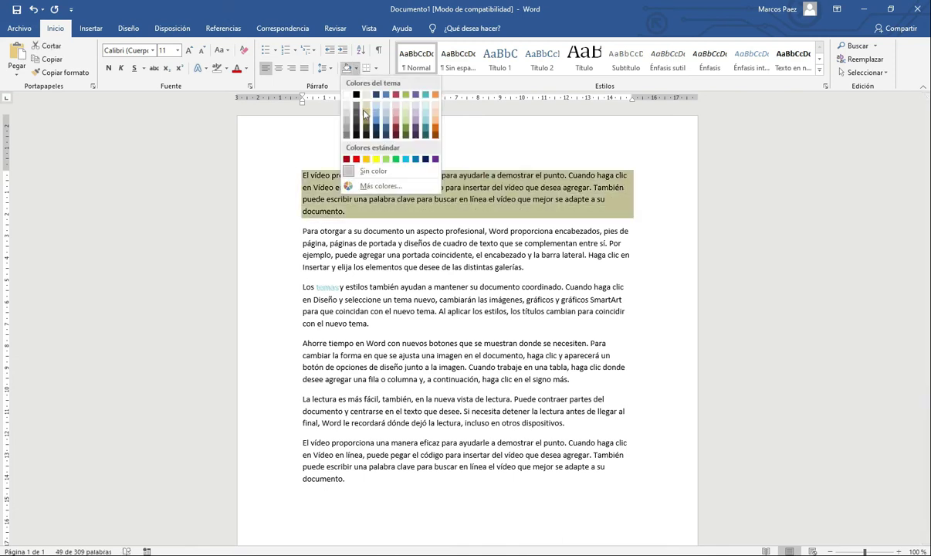
click(339, 158)
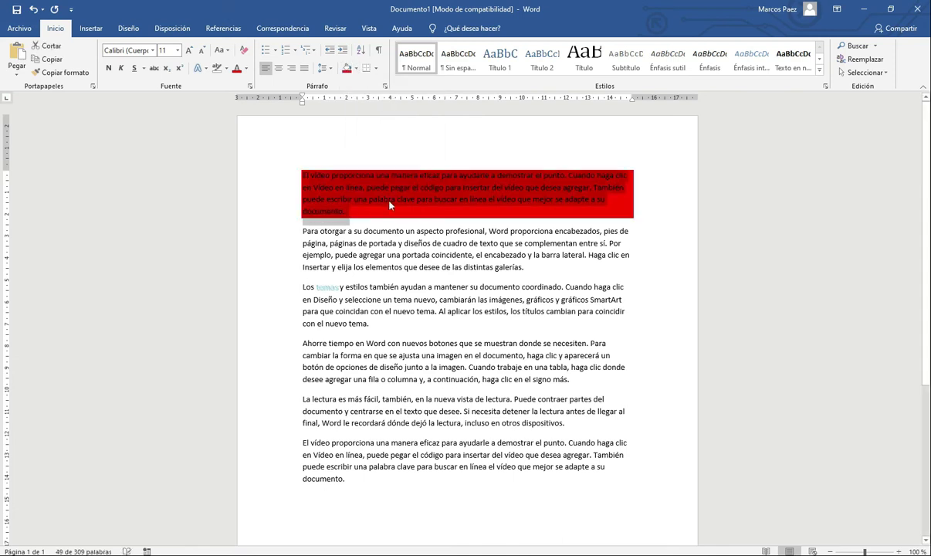
click(527, 204)
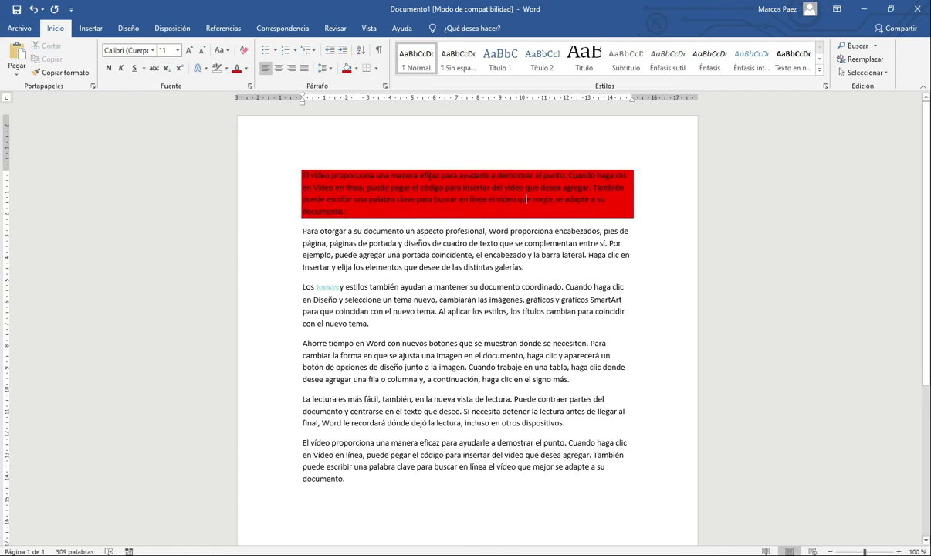
- Change the first paragraph's shading to black and remove the shading again
click(357, 70)
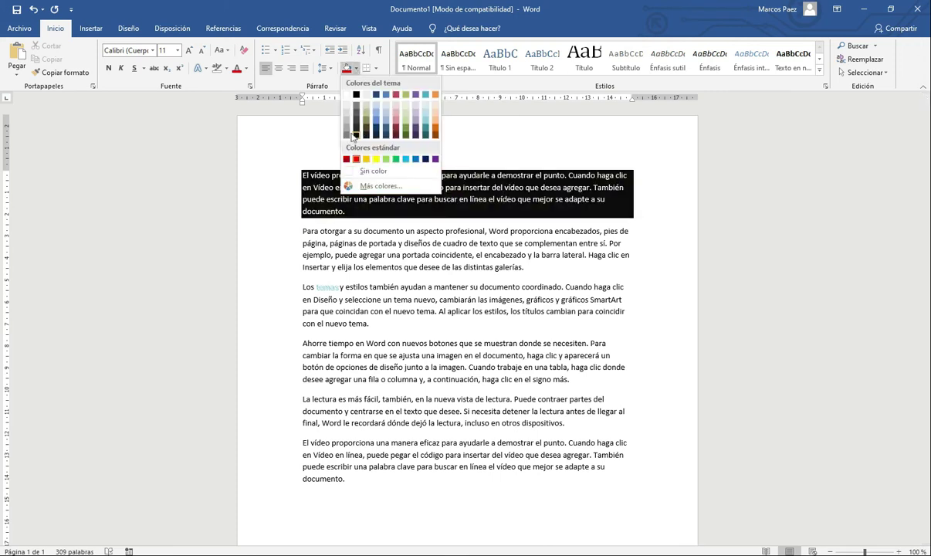
click(357, 96)
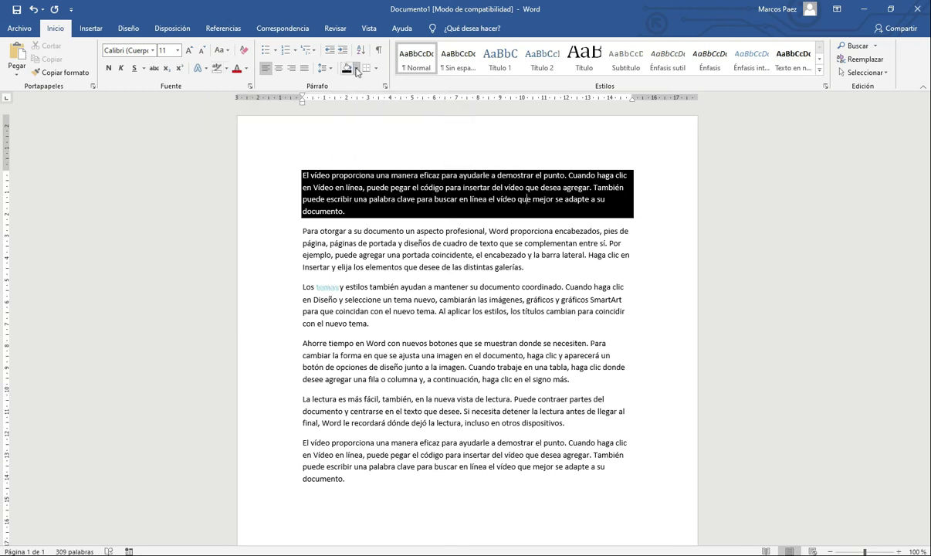
click(356, 71)
click(366, 174)
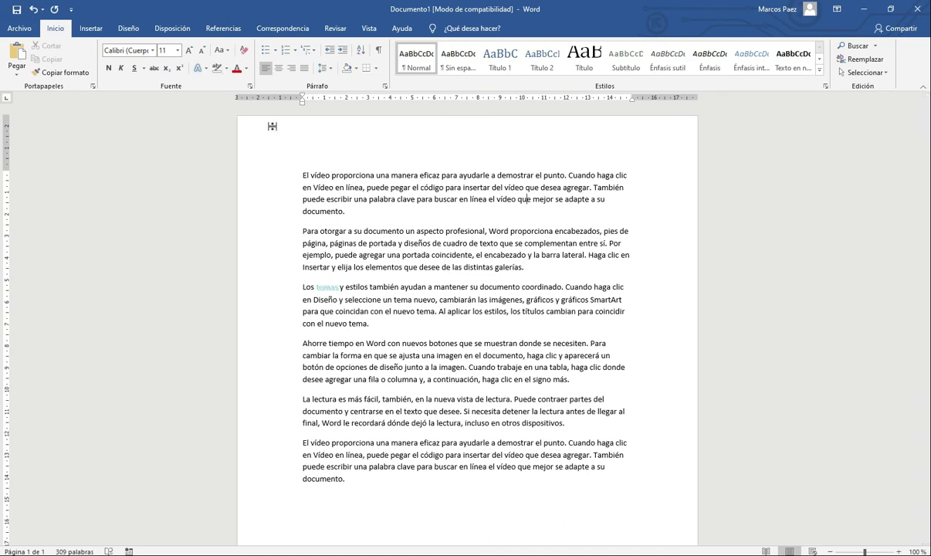
- Colour the words "El vídeo proporciona" in a light red theme font colour and look at the gradient option
drag(301, 174, 374, 175)
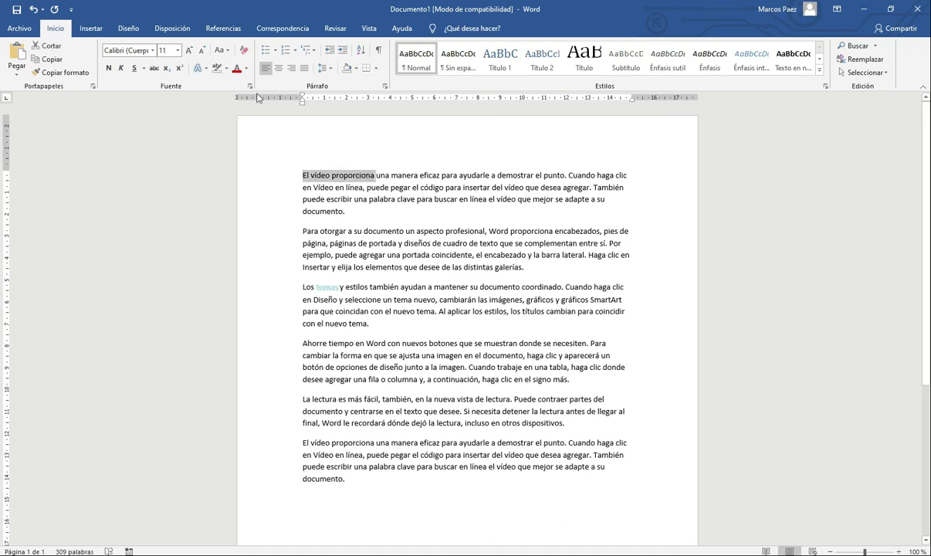
click(247, 68)
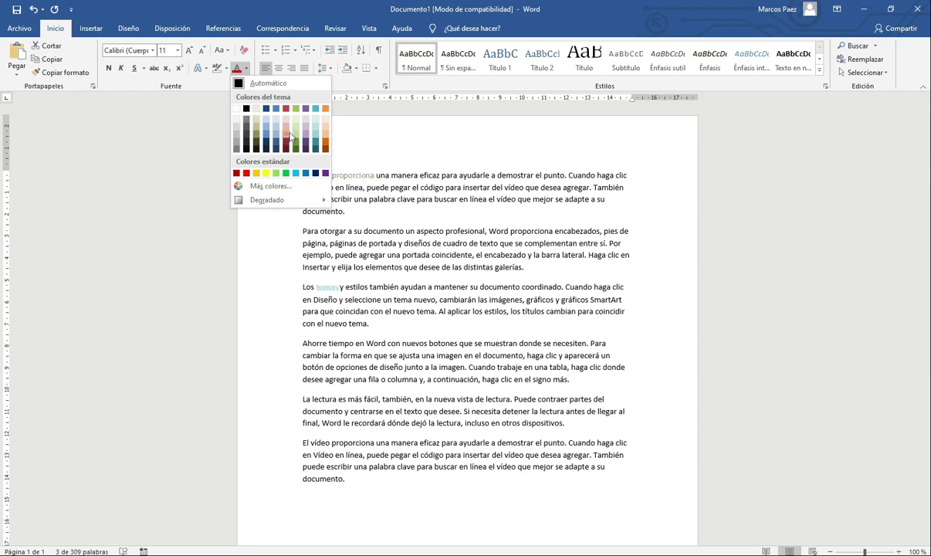
click(287, 134)
click(247, 68)
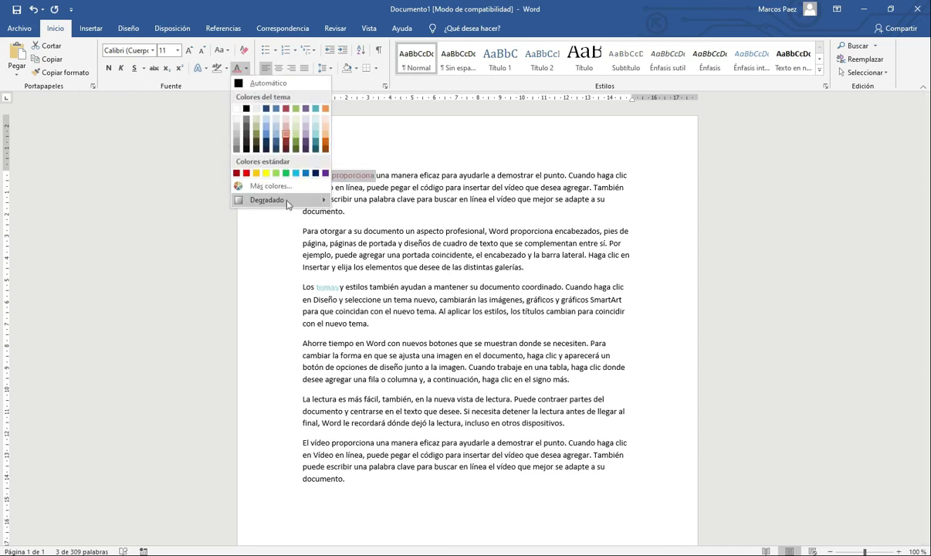
mouse_move(287, 202)
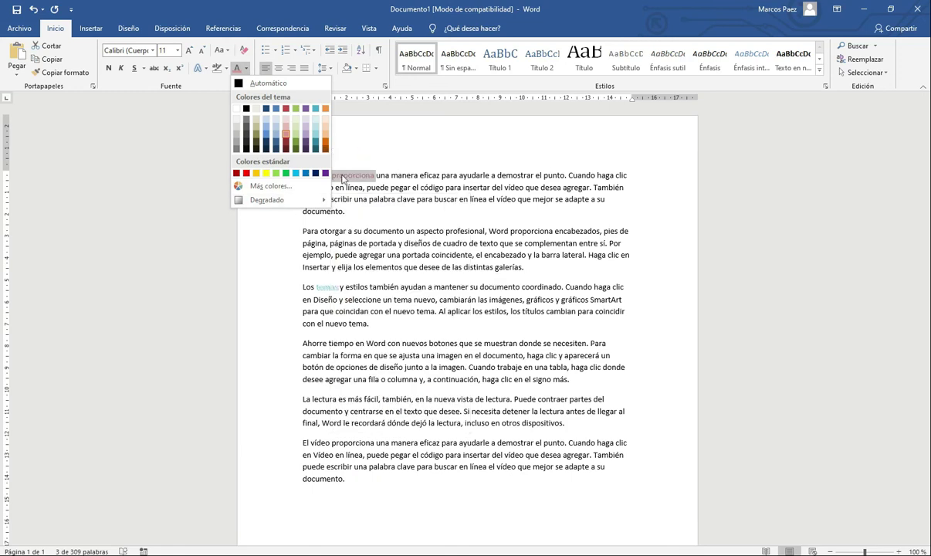
click(405, 179)
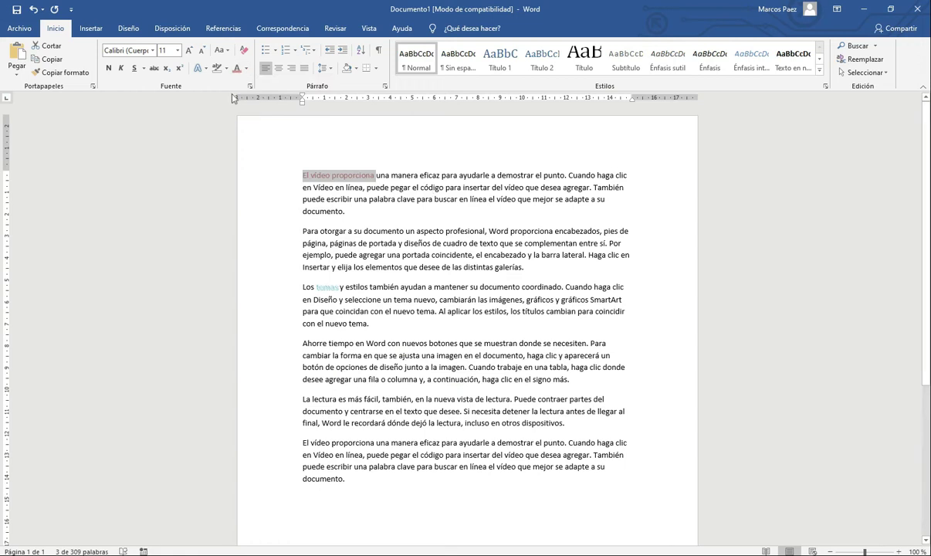
- Clear all formatting from the entire document text
key(ctrl+a)
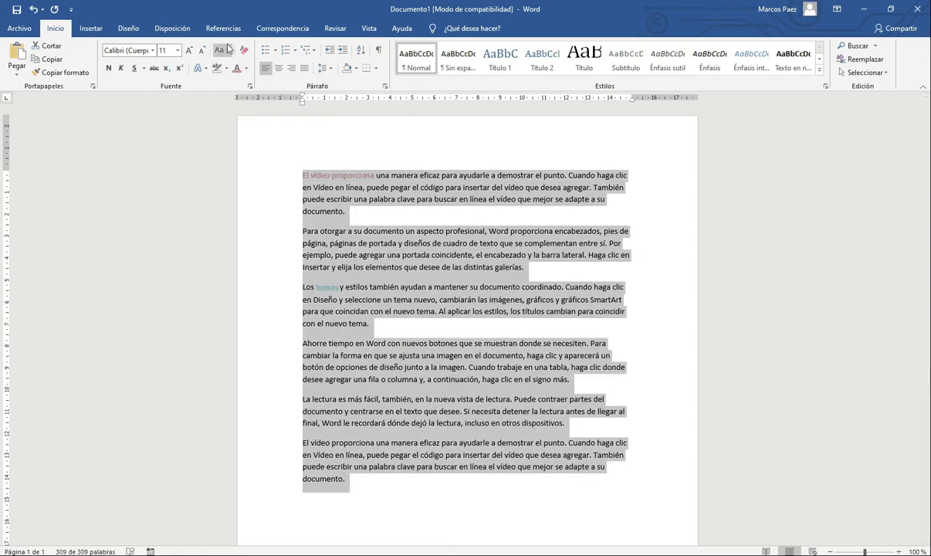
click(244, 49)
click(377, 267)
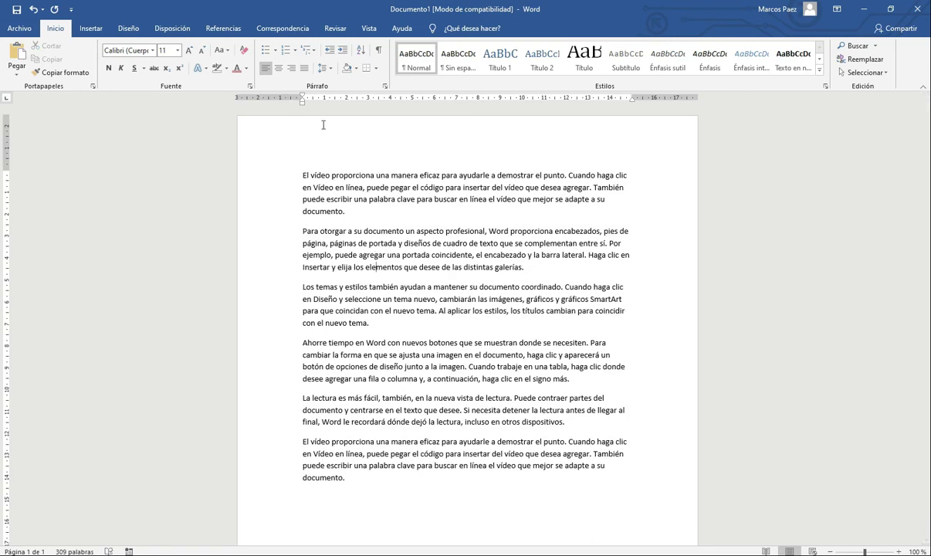
- Try centred, right and justified alignment on the first paragraph
click(385, 187)
click(278, 69)
click(291, 69)
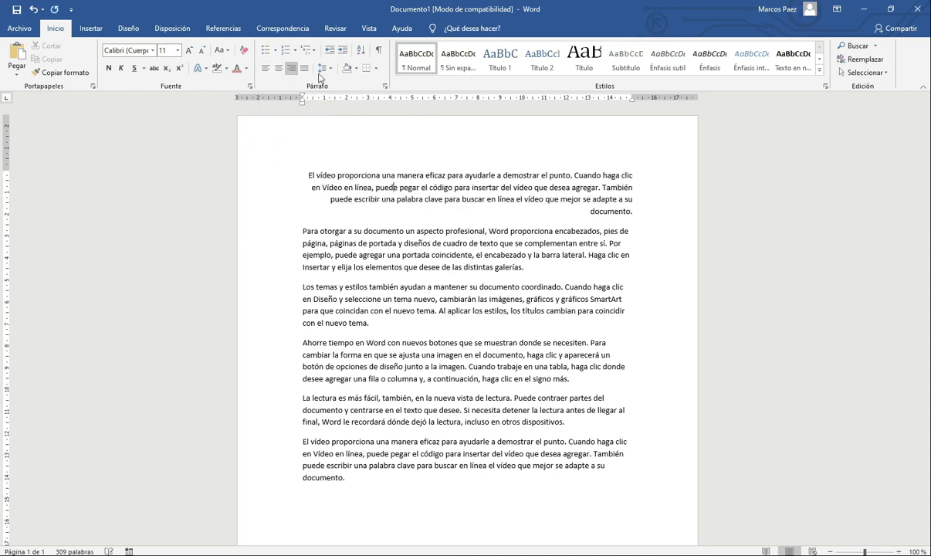
click(305, 69)
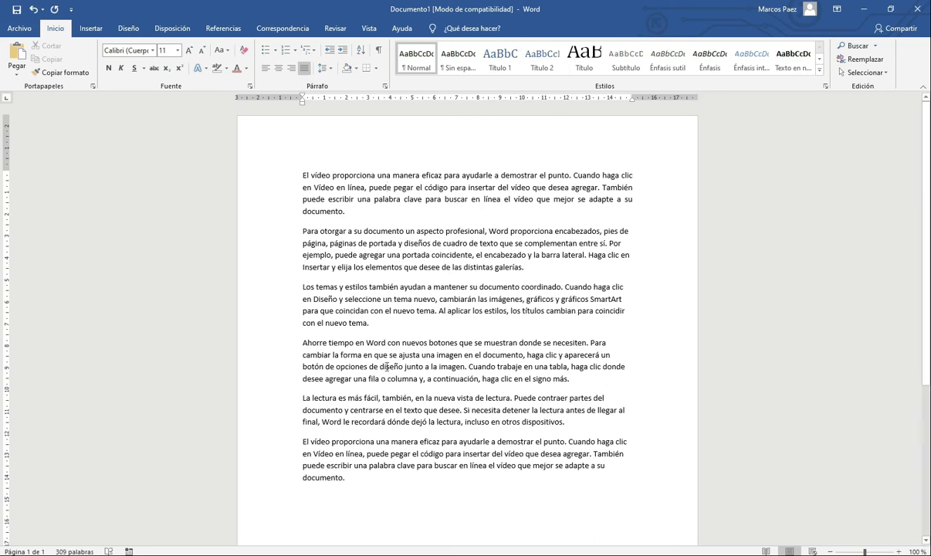
- Switch the first paragraph through left, centred, right and justified alignment once more, finishing with left alignment
click(265, 69)
click(278, 69)
click(292, 69)
click(304, 70)
click(266, 70)
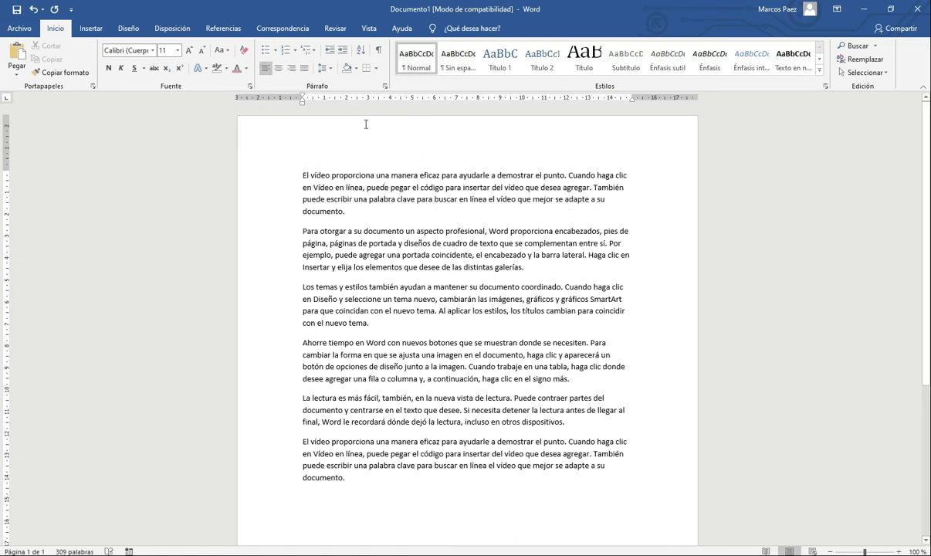
- Add space before the first paragraph and remove the space after it
click(329, 69)
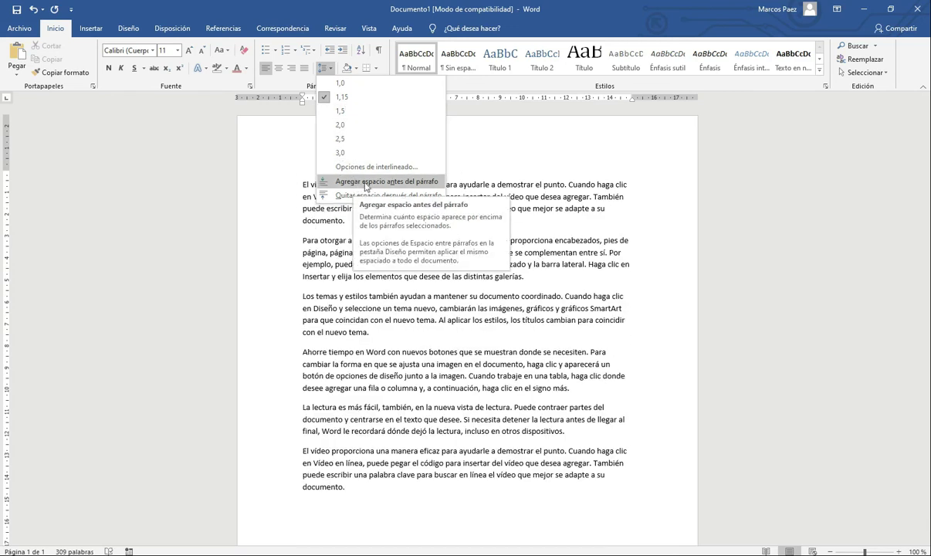
click(391, 181)
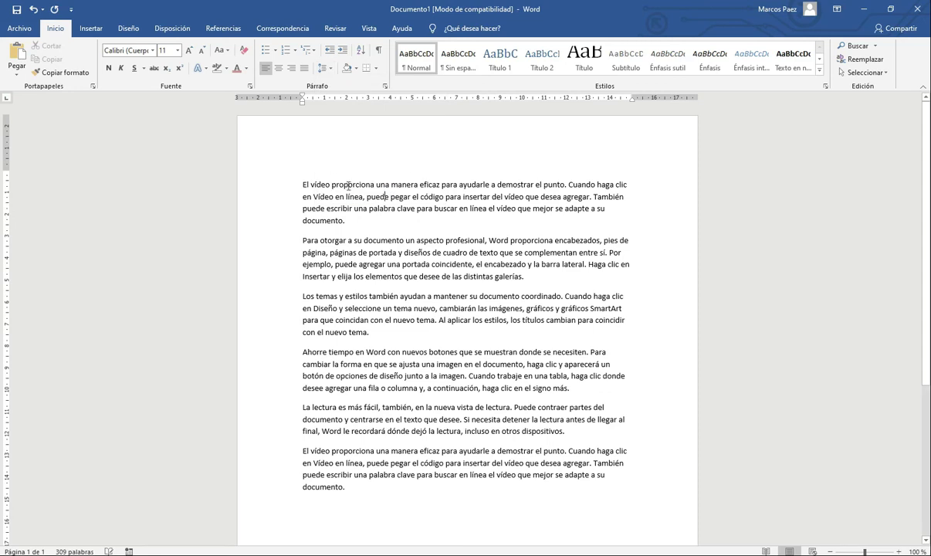
click(286, 184)
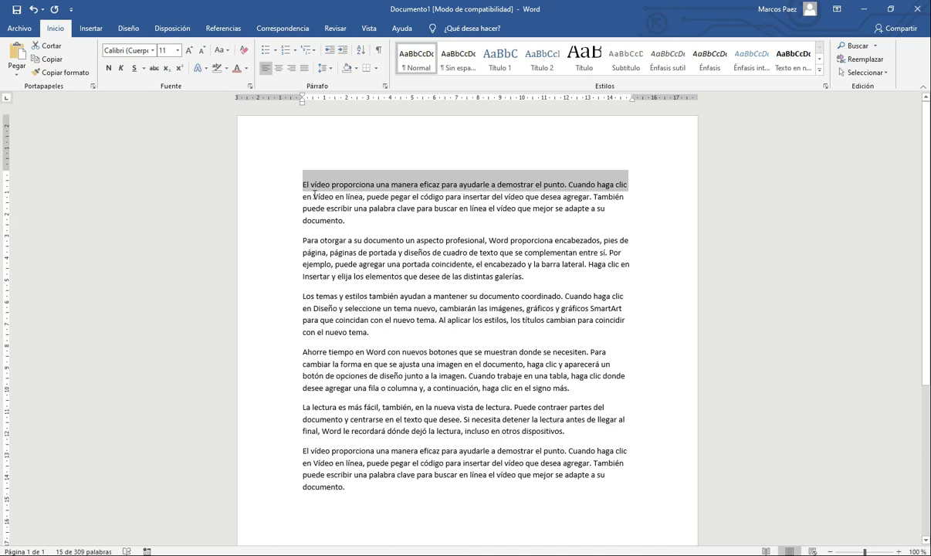
click(325, 68)
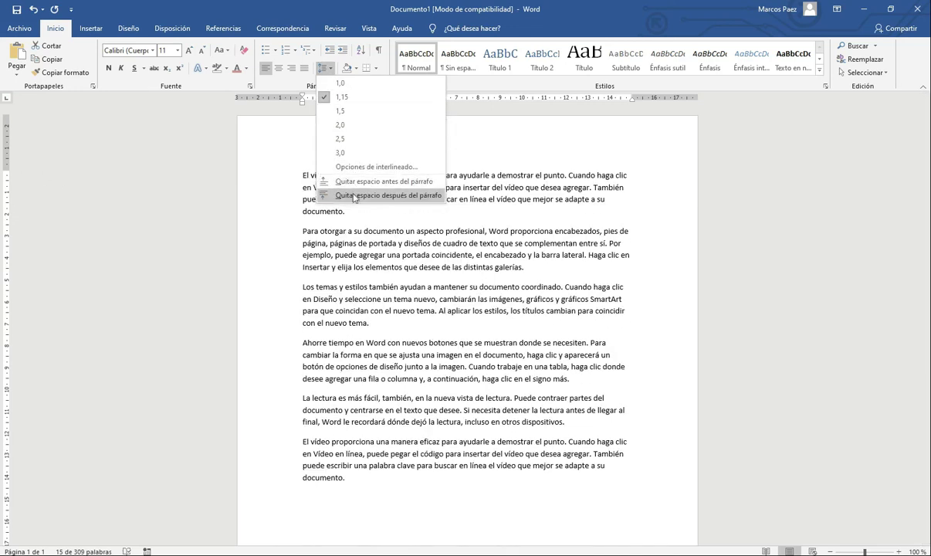
click(354, 195)
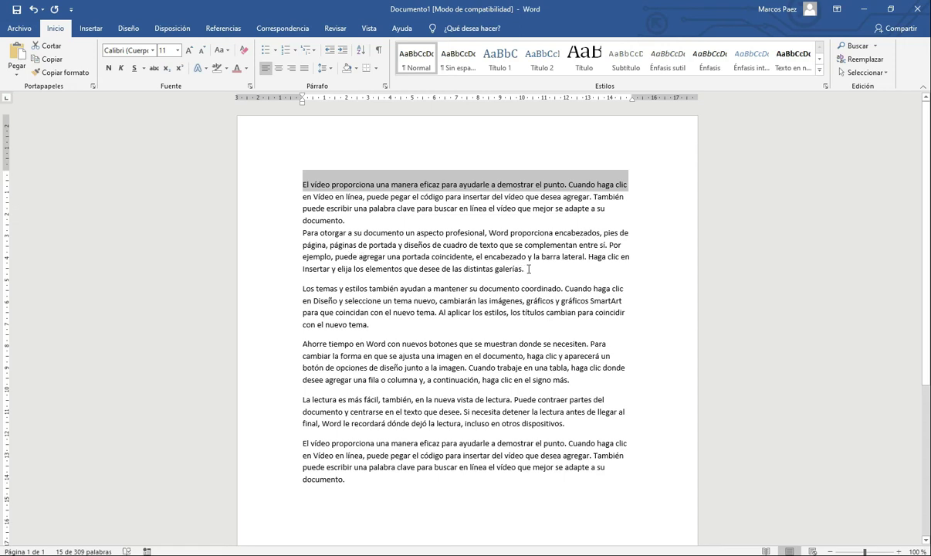
- Remove the space before the first two paragraphs and add space after them
drag(529, 269, 297, 184)
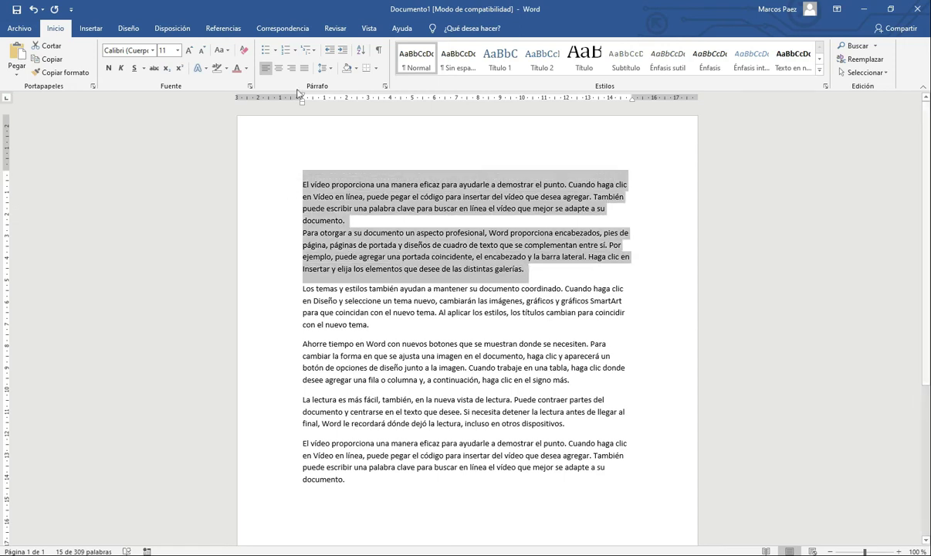
click(328, 71)
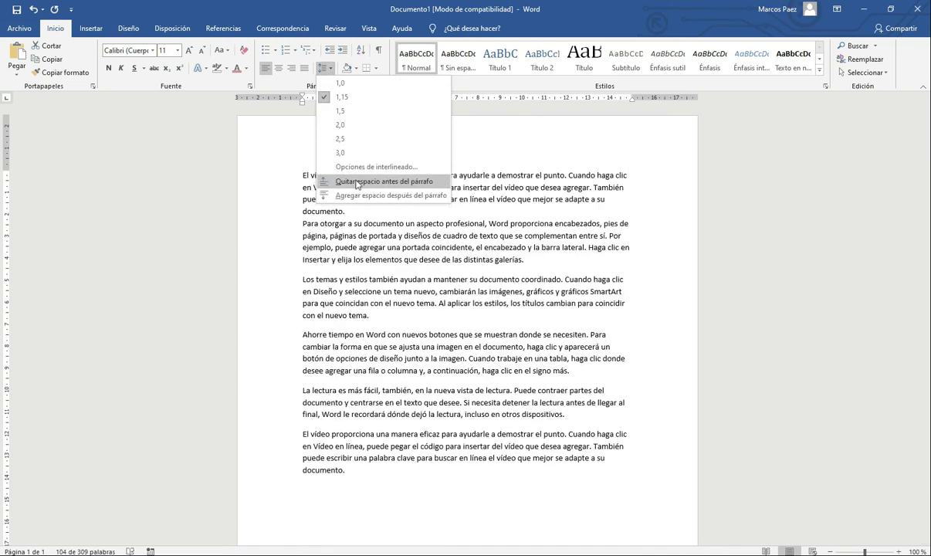
click(357, 183)
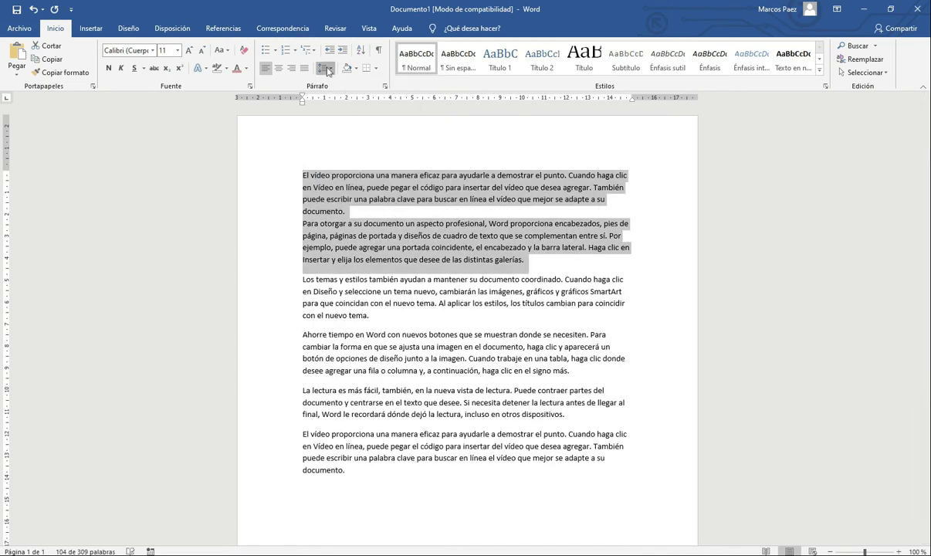
click(326, 68)
click(357, 195)
click(360, 188)
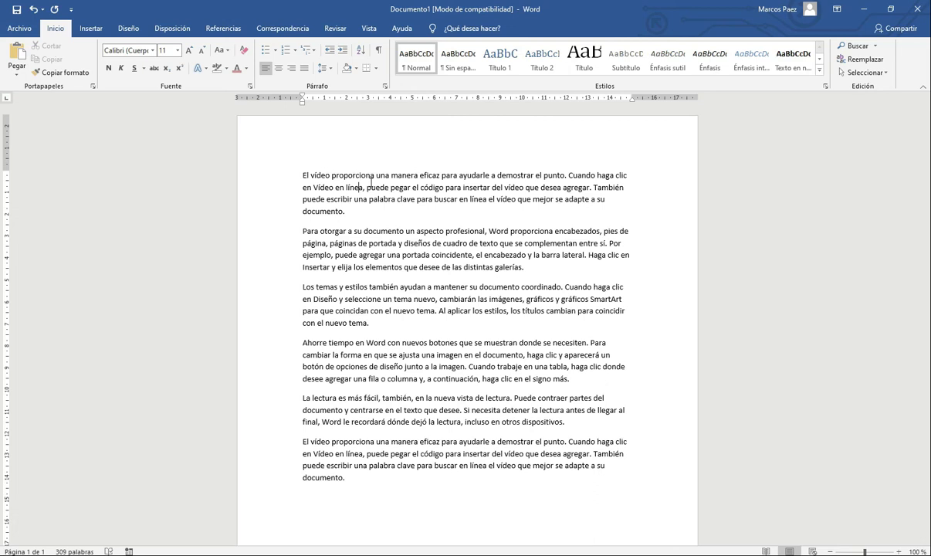
- Show the formatting marks, add an empty paragraph at the end of the document, and hide the marks again
click(379, 53)
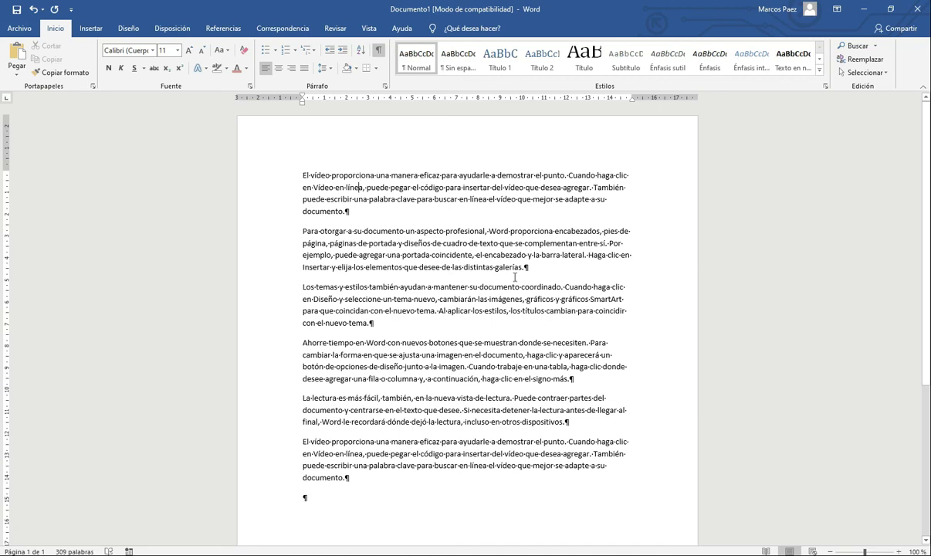
click(325, 496)
key(Return)
click(378, 49)
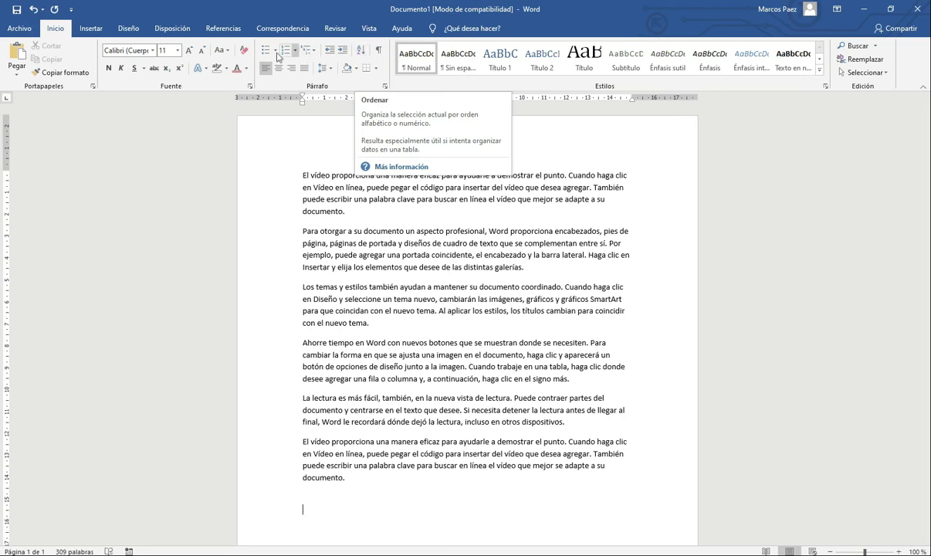
- Delete all the text in the document
click(306, 505)
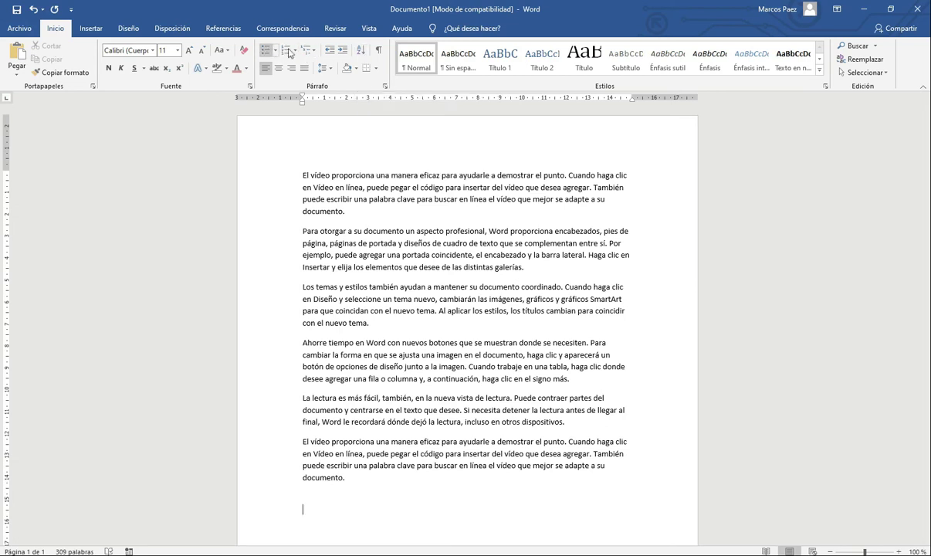
shift+click(249, 234)
shift+click(248, 174)
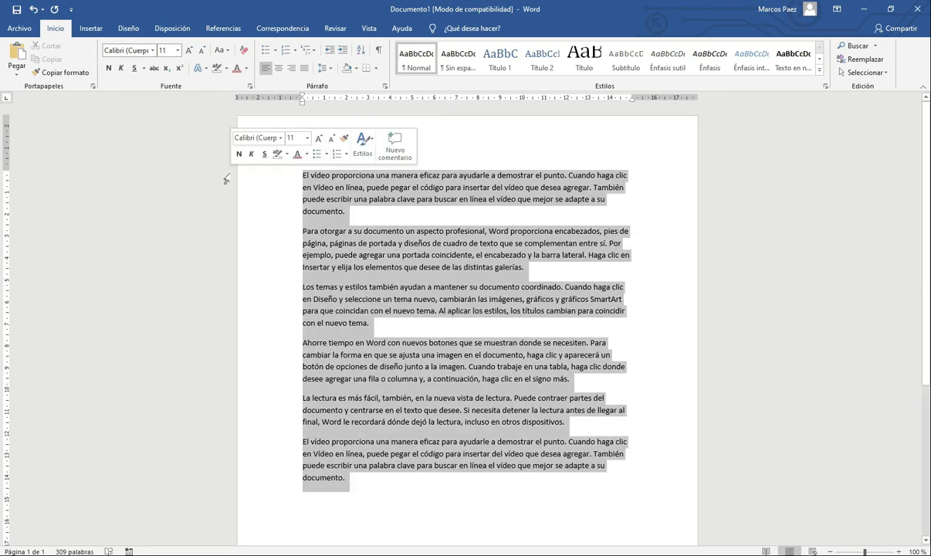
key(Delete)
- Create a bulleted list with the items Uno, Dos and Tres, followed by an empty bullet
click(267, 50)
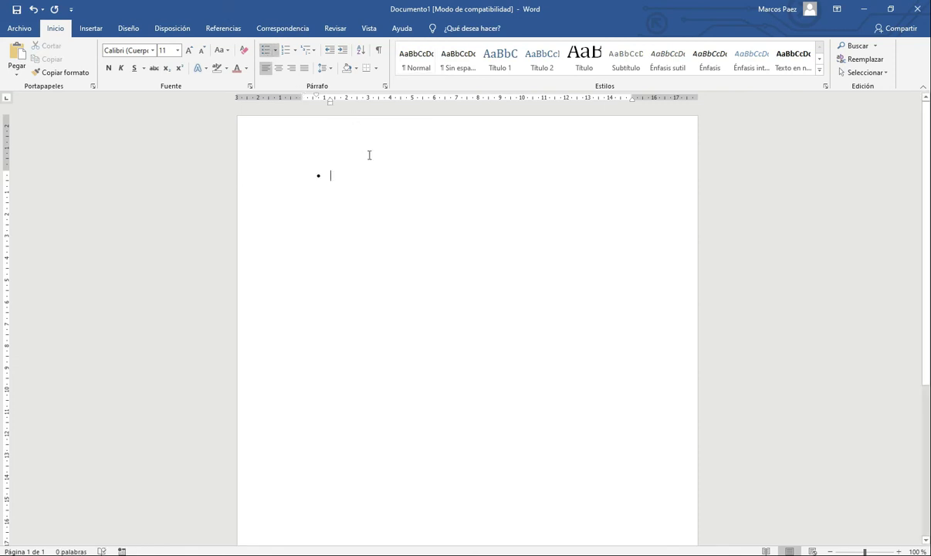
text(Uno)
key(Return)
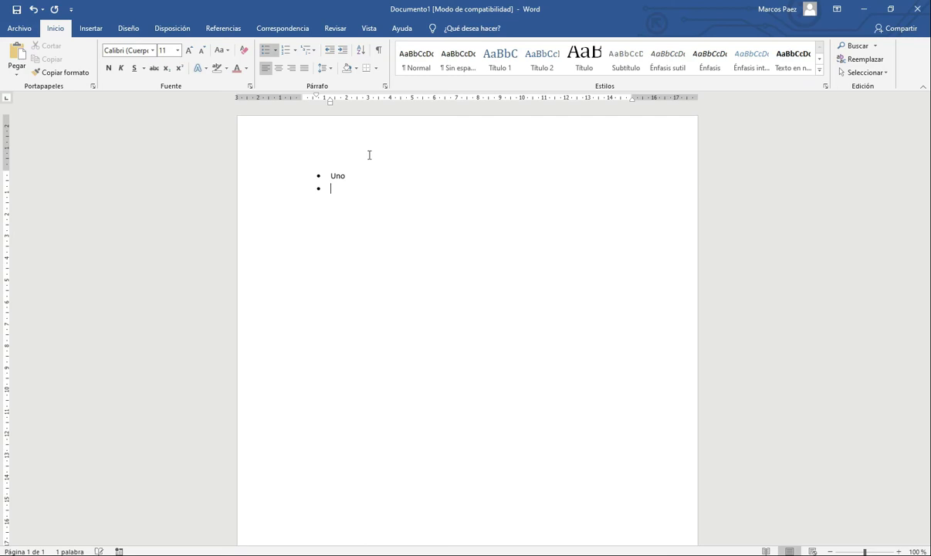
text(Dos)
key(Return)
text(Tres)
key(Return)
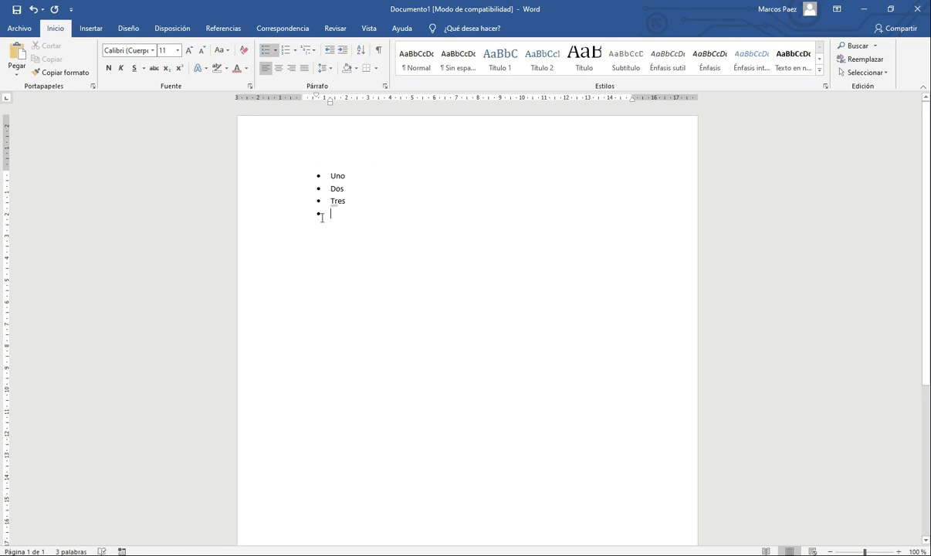
- Demote the empty fourth bullet seven list levels and promote it back to the first level
key(Tab)
key(Tab)
key(Tab)
key(Tab)
key(Tab)
key(Tab)
key(Tab)
key(shift+Tab)
key(shift+Tab)
key(shift+Tab)
key(shift+Tab)
key(shift+Tab)
key(shift+Tab)
key(shift+Tab)
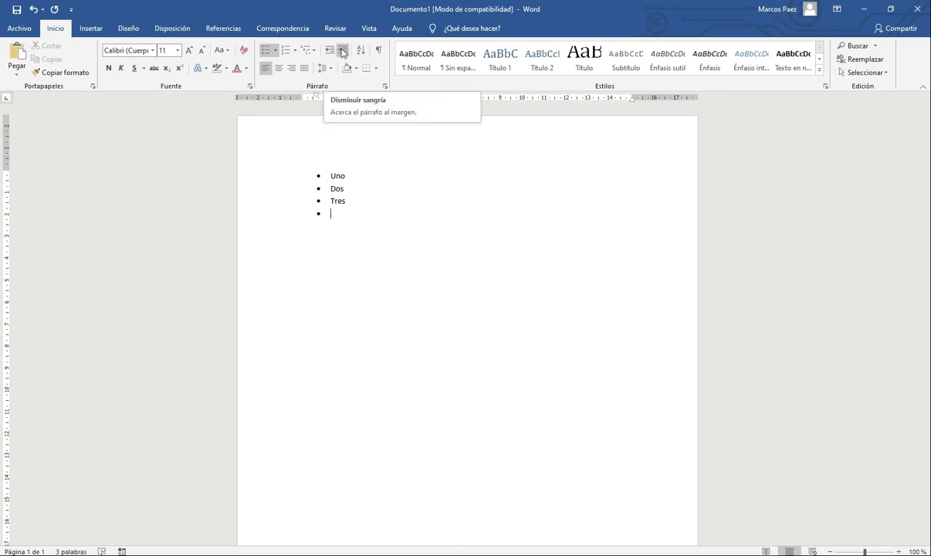
- Increase the empty fourth bullet's indent six times and decrease it by the same amount
click(341, 51)
click(341, 50)
click(341, 51)
click(341, 50)
click(341, 50)
click(342, 50)
click(329, 50)
click(329, 50)
click(329, 50)
click(329, 50)
click(329, 50)
click(329, 50)
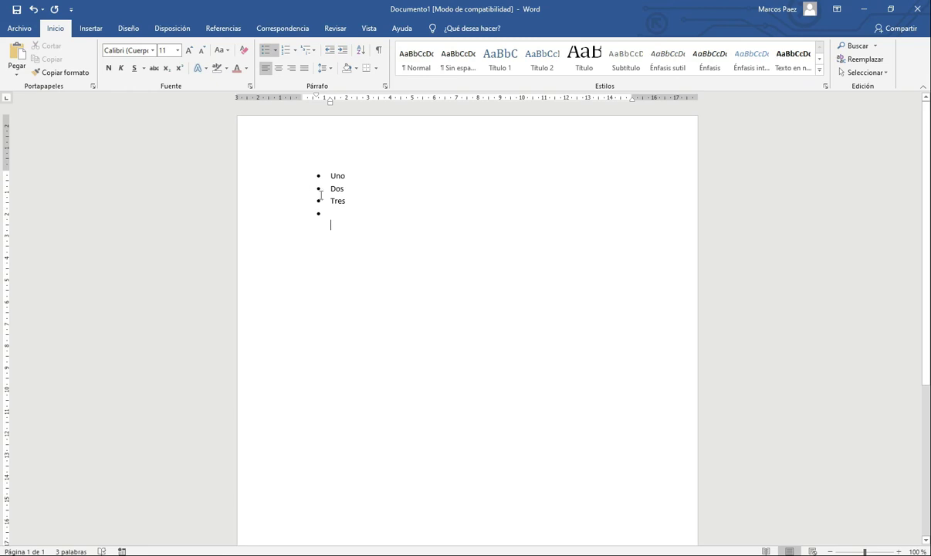
- Remove the empty bullet and blank lines after Tres, keeping only the three list items
key(ctrl+e)
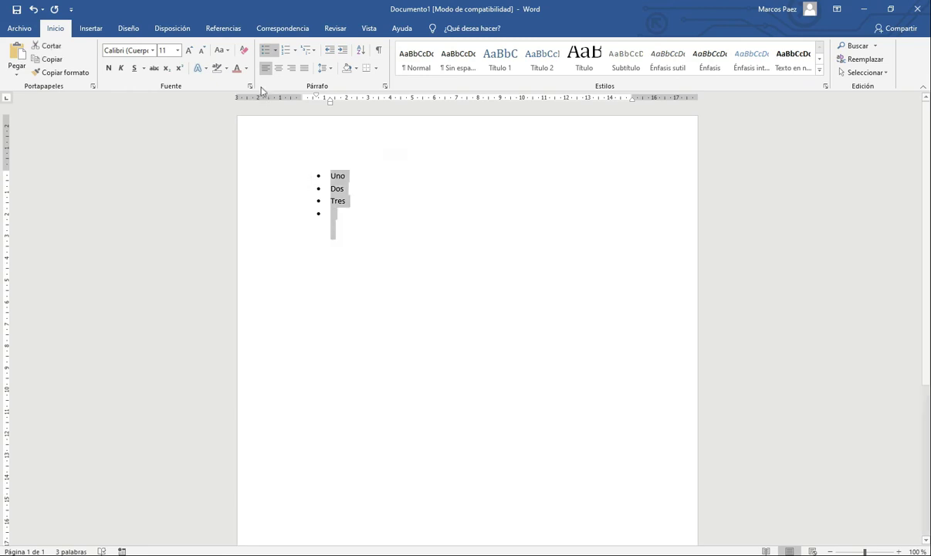
click(339, 215)
click(370, 199)
key(Return)
key(Return)
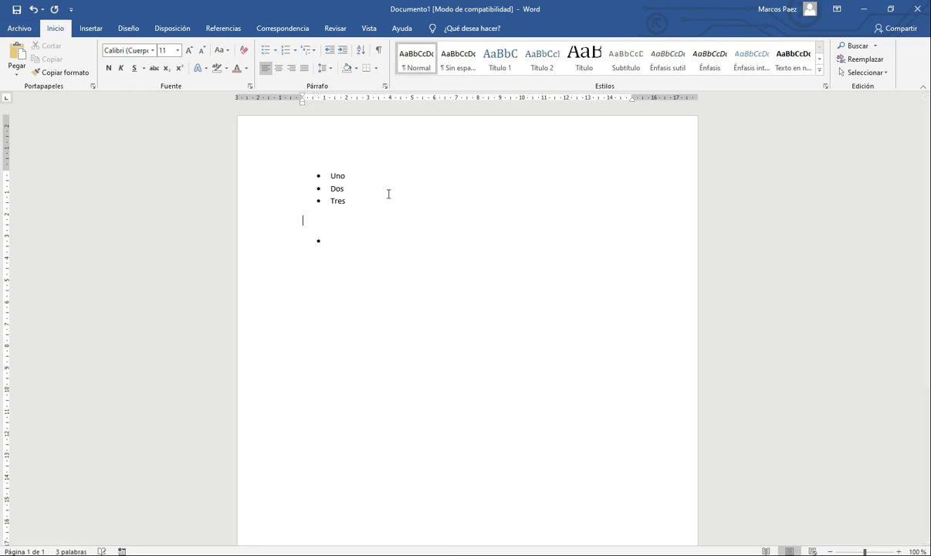
key(BackSpace)
key(BackSpace)
key(BackSpace)
key(BackSpace)
- Convert the bulleted list to a numbered list and choose the a., b., c. format
click(328, 188)
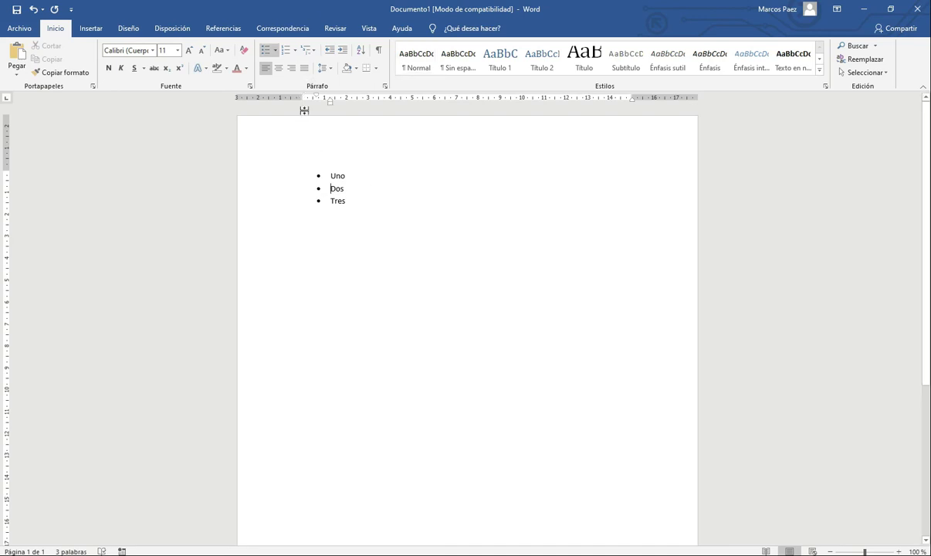
click(285, 50)
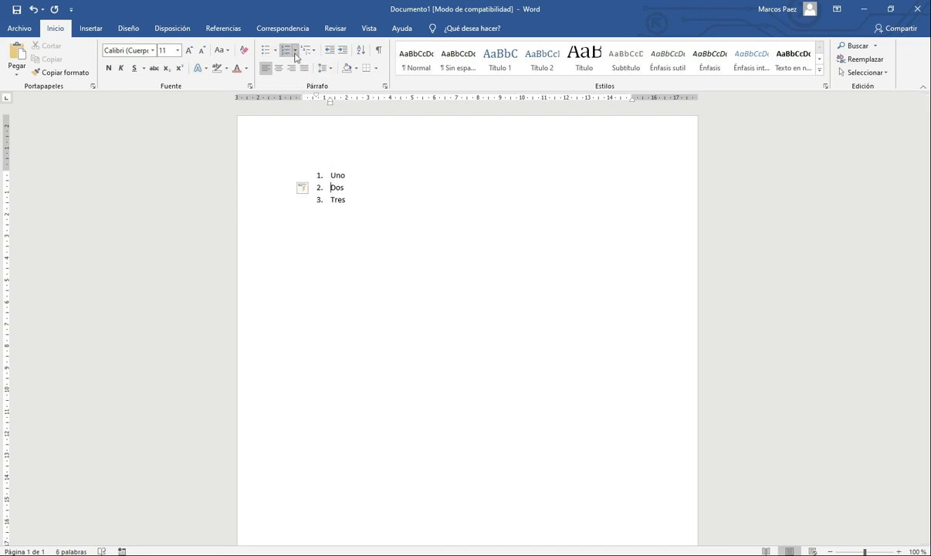
click(295, 54)
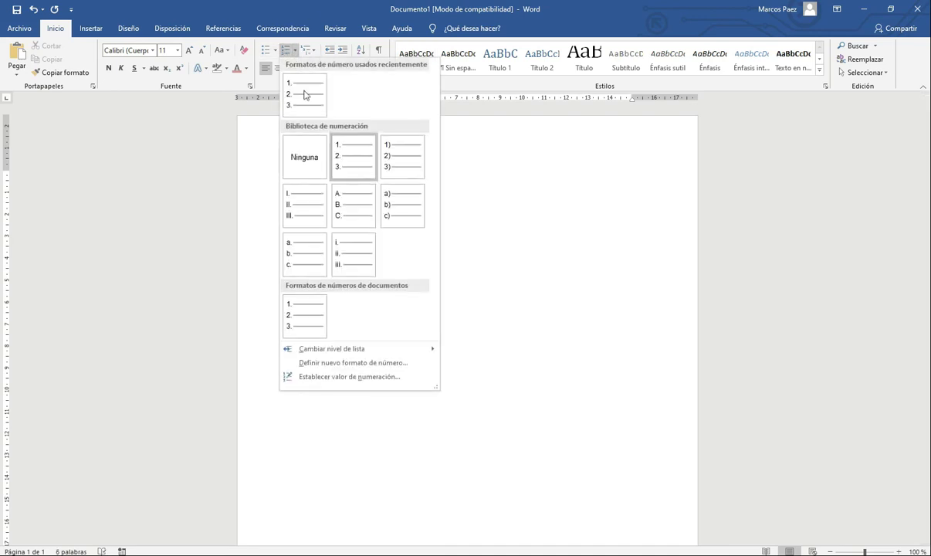
click(300, 255)
- Give the list black star bullets and replace them with the 1), a), i) multilevel format
click(275, 50)
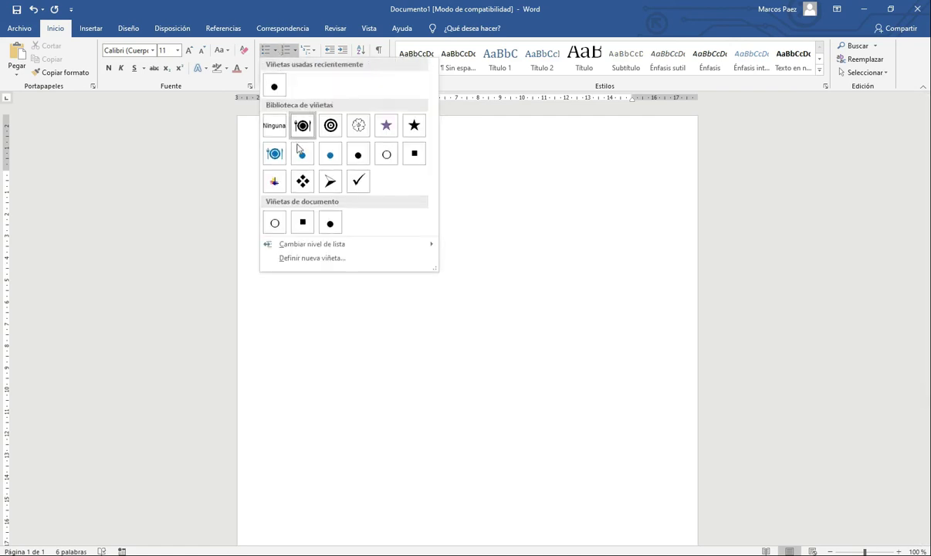
click(414, 125)
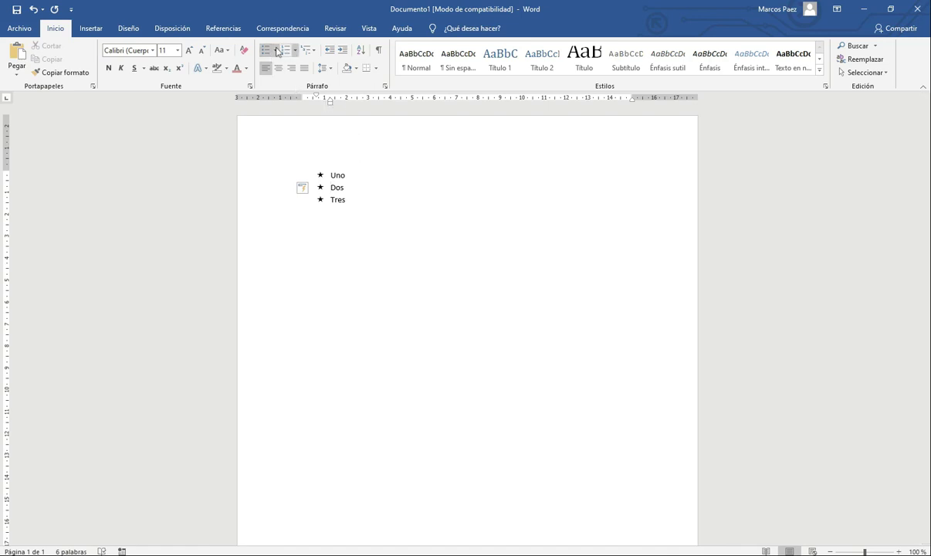
click(314, 54)
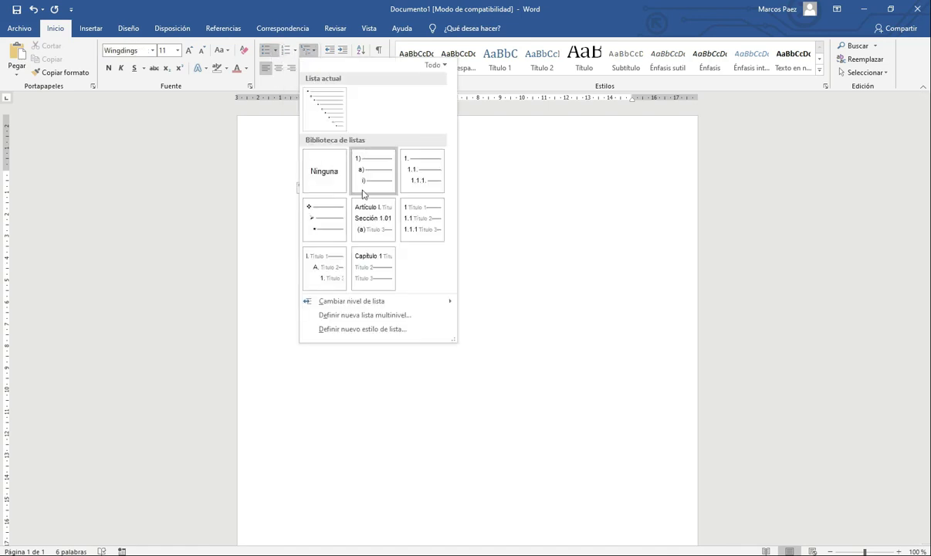
mouse_move(377, 186)
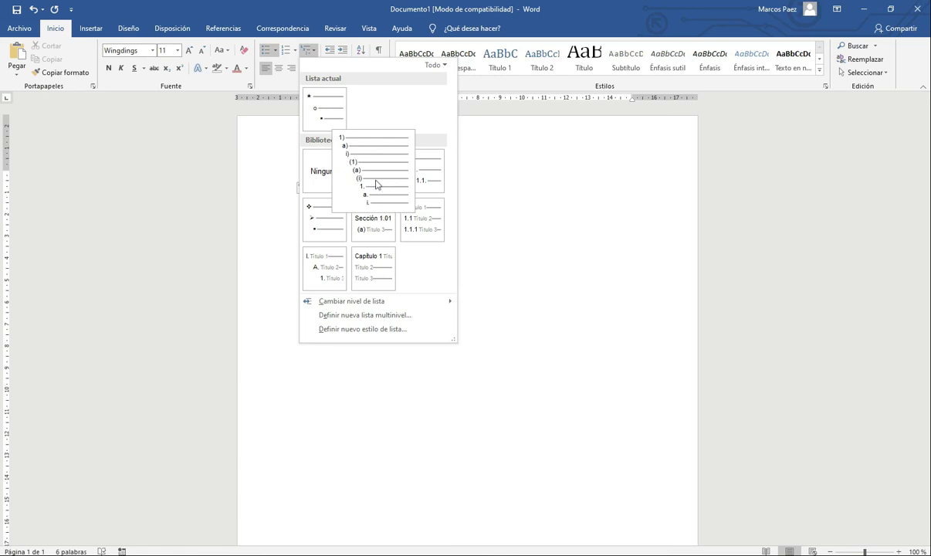
click(377, 185)
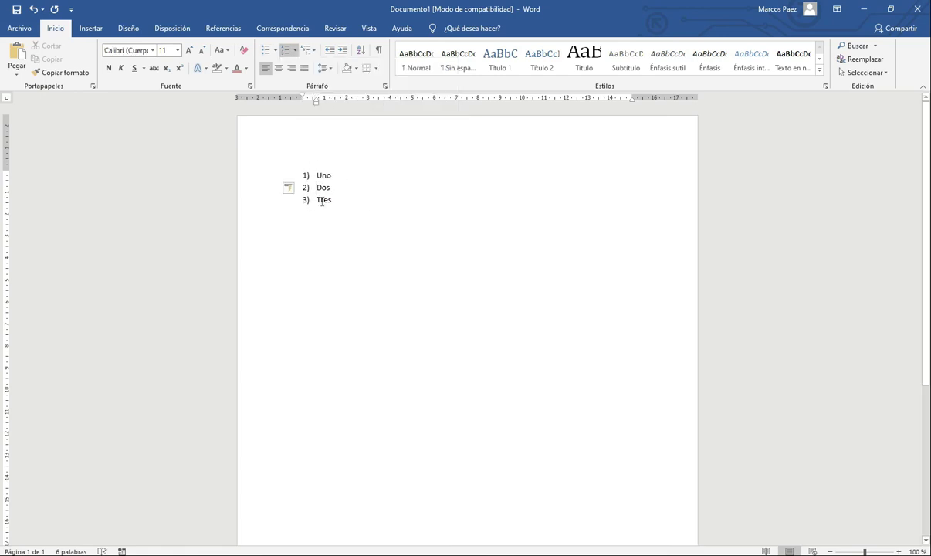
- Add an empty second-level item below Tres and try bullets on that level
click(337, 201)
key(Return)
key(Tab)
click(319, 213)
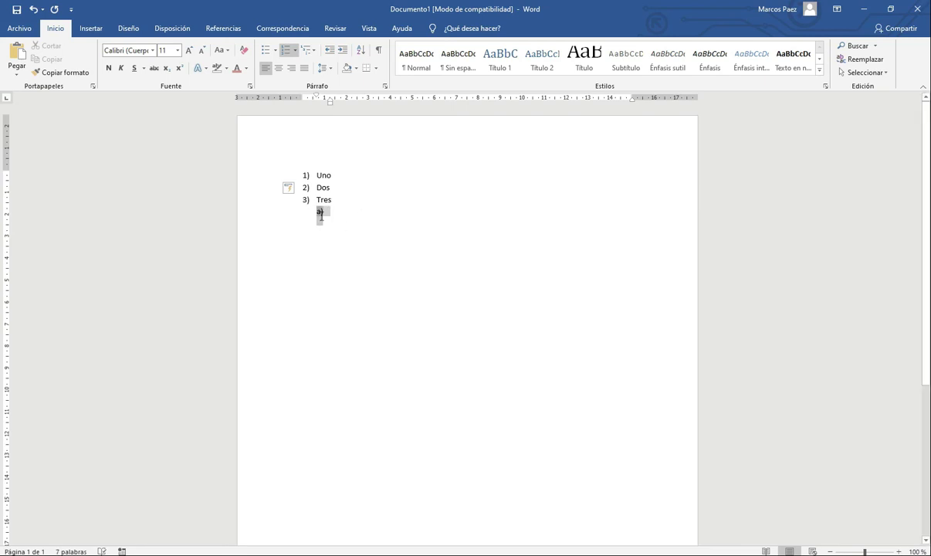
click(263, 53)
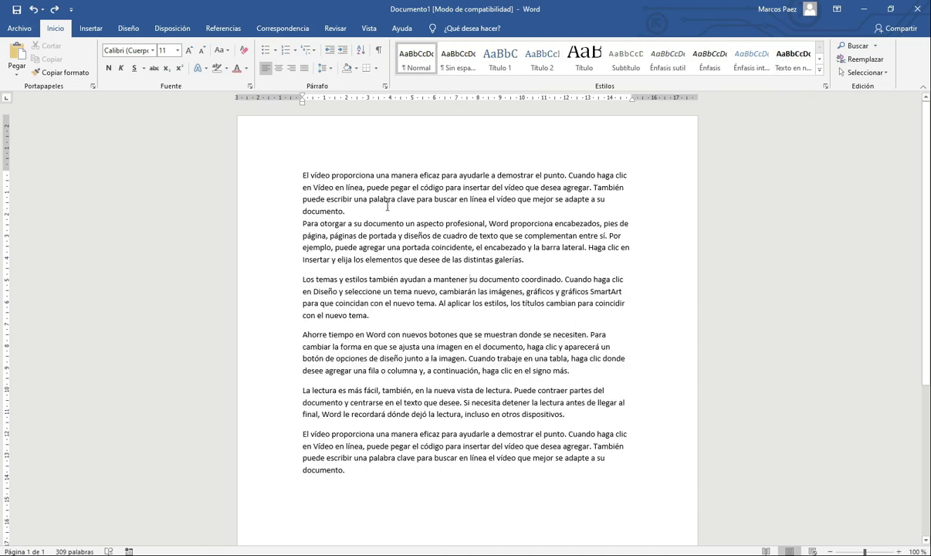
- Add space after the first paragraph
click(325, 68)
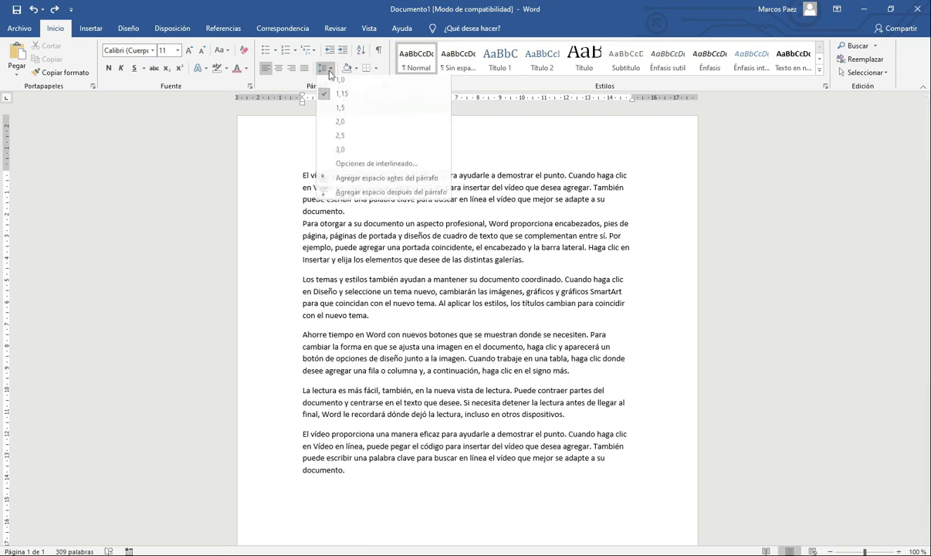
click(360, 196)
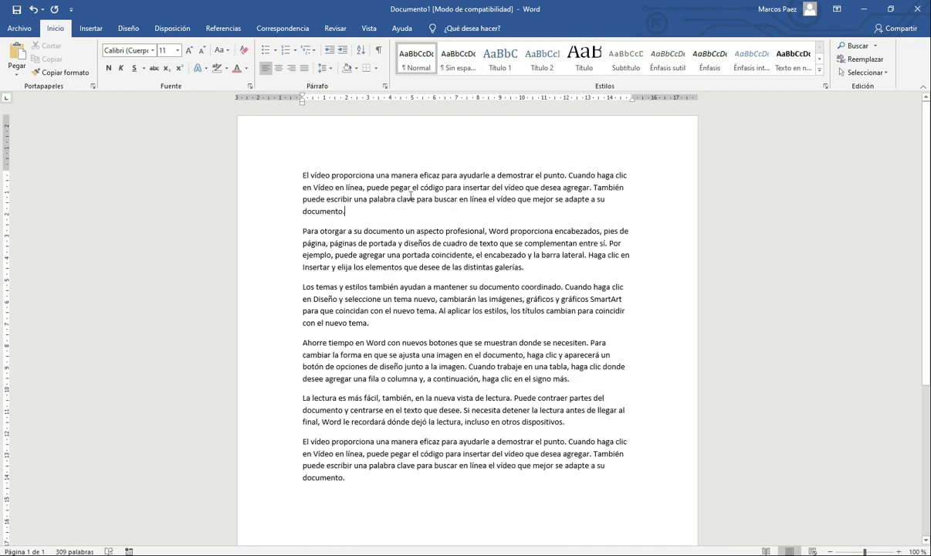
- Search the document for "El vídeo proporciona una manera eficaz para ayudarle a demostrar el punto" and clear the search
drag(301, 172, 562, 169)
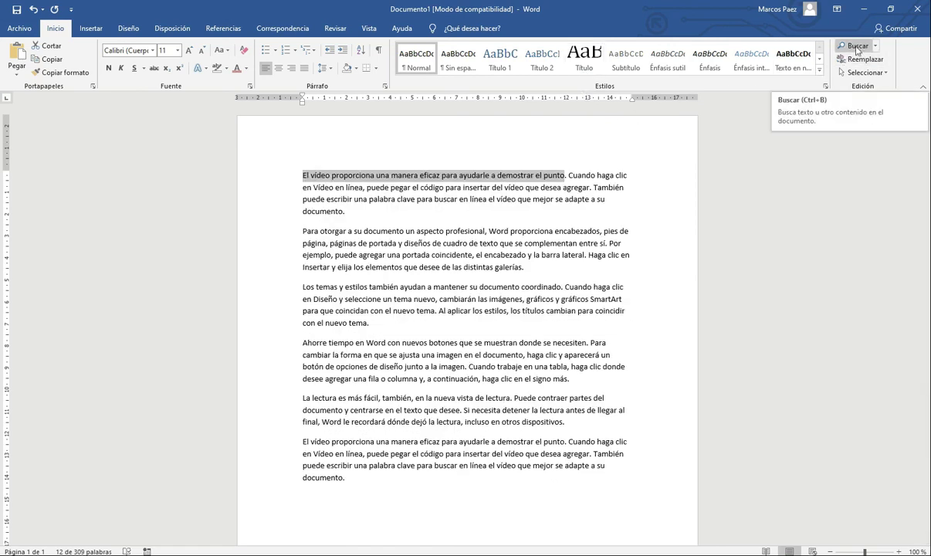
click(855, 48)
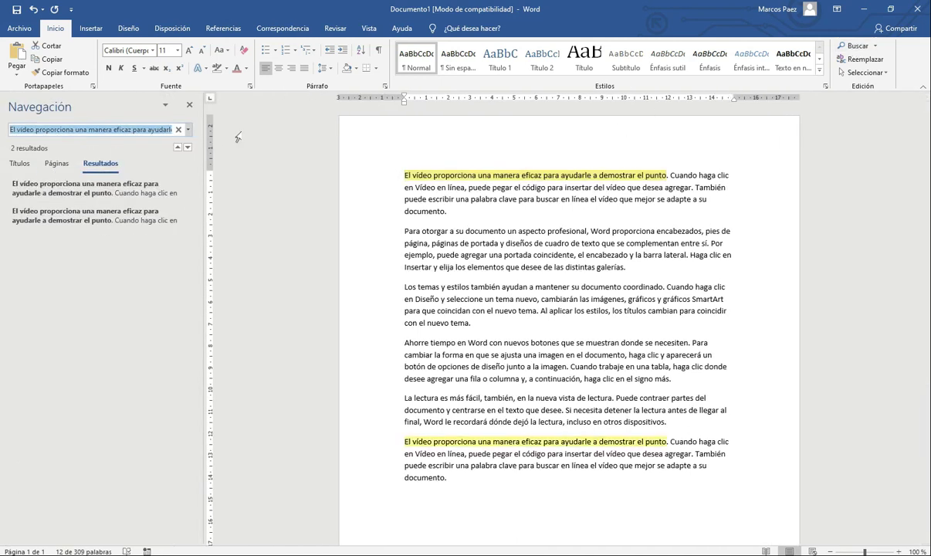
click(176, 131)
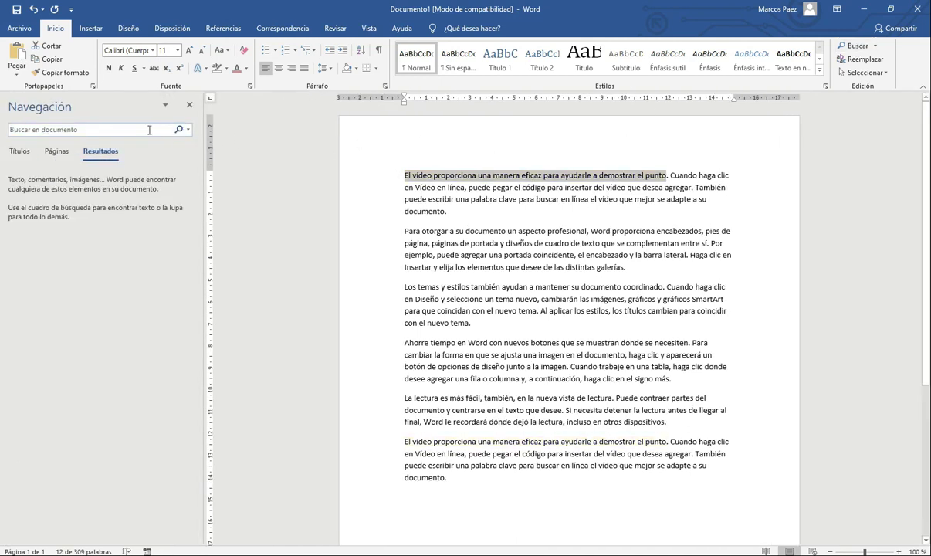
click(129, 129)
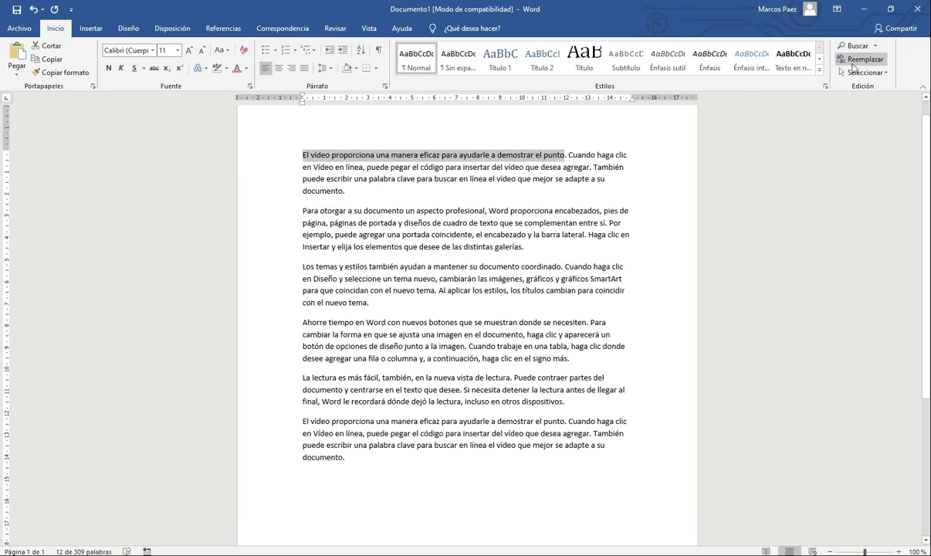
- Replace "otorgar" with "dar", extending the search to the rest of the document
click(853, 62)
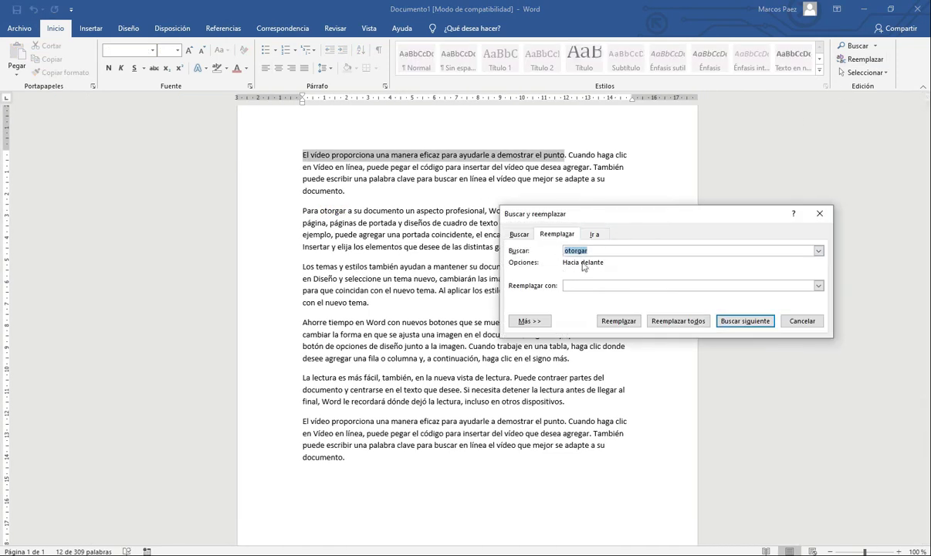
click(580, 285)
click(620, 321)
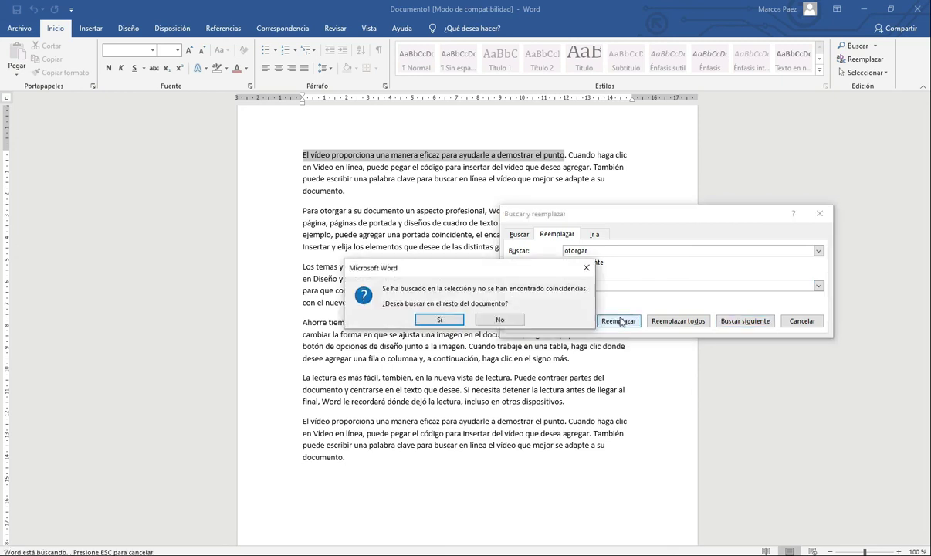
click(442, 319)
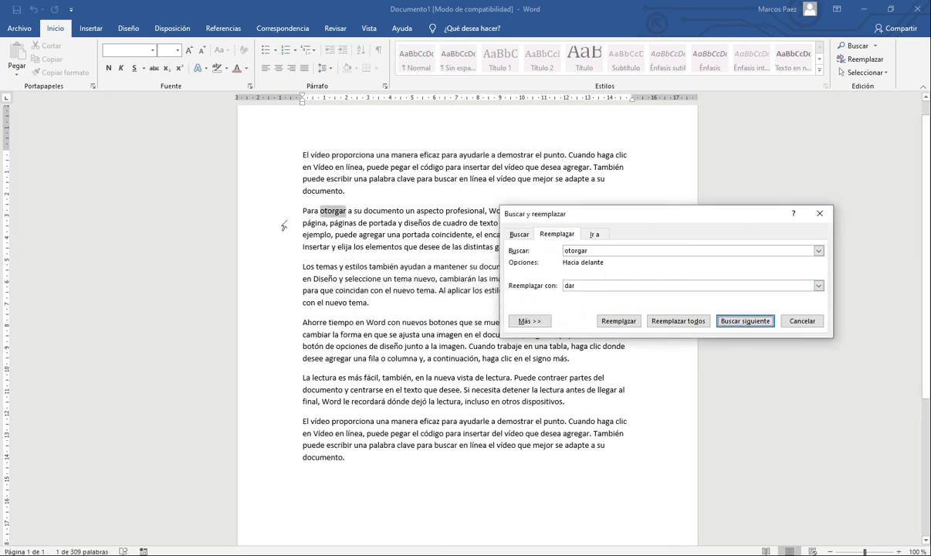